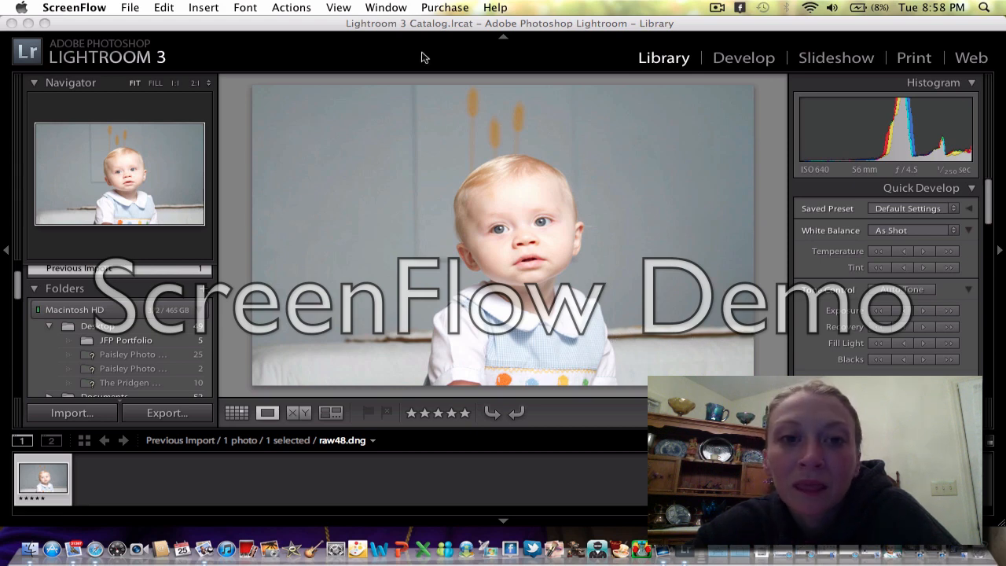
# Open the photo in the Develop module and straighten it with the Crop tool to an angle of 1.55
pyautogui.click(750, 63)
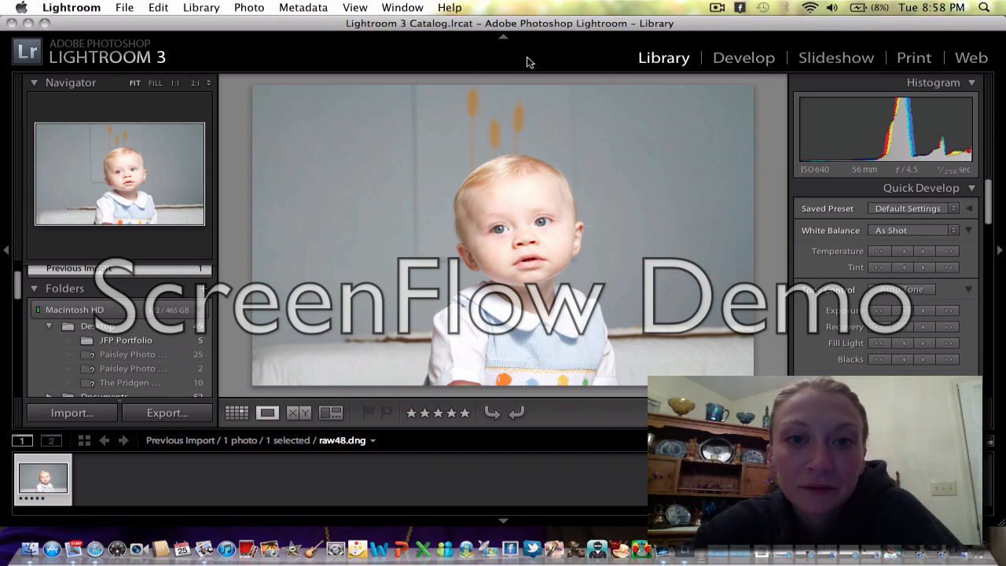
pyautogui.click(743, 58)
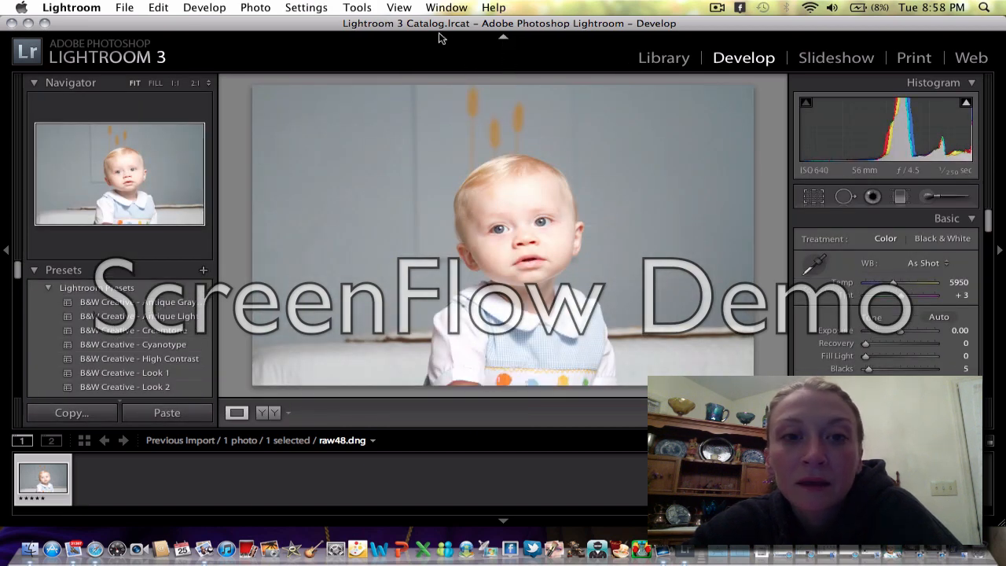
pyautogui.click(358, 9)
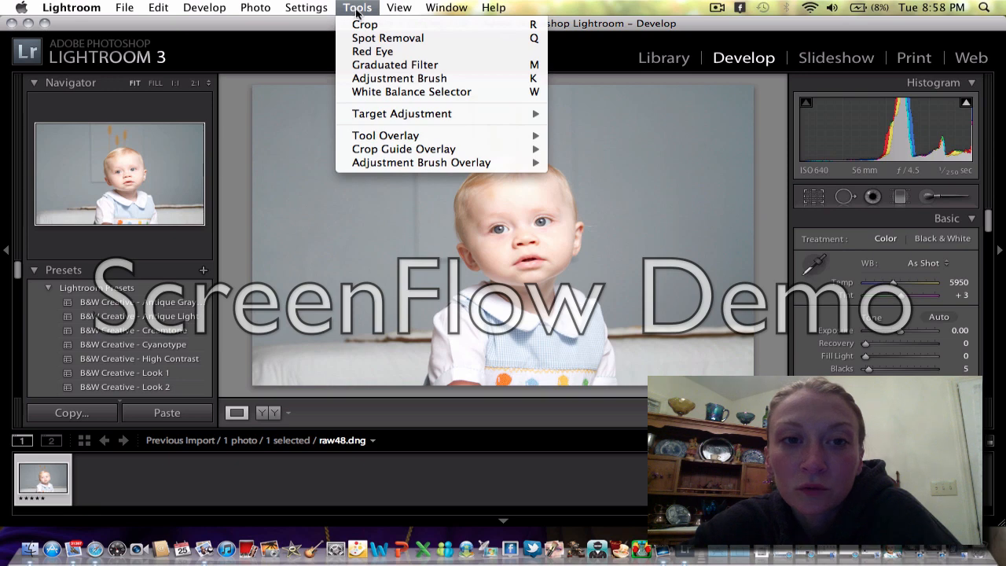
pyautogui.click(363, 25)
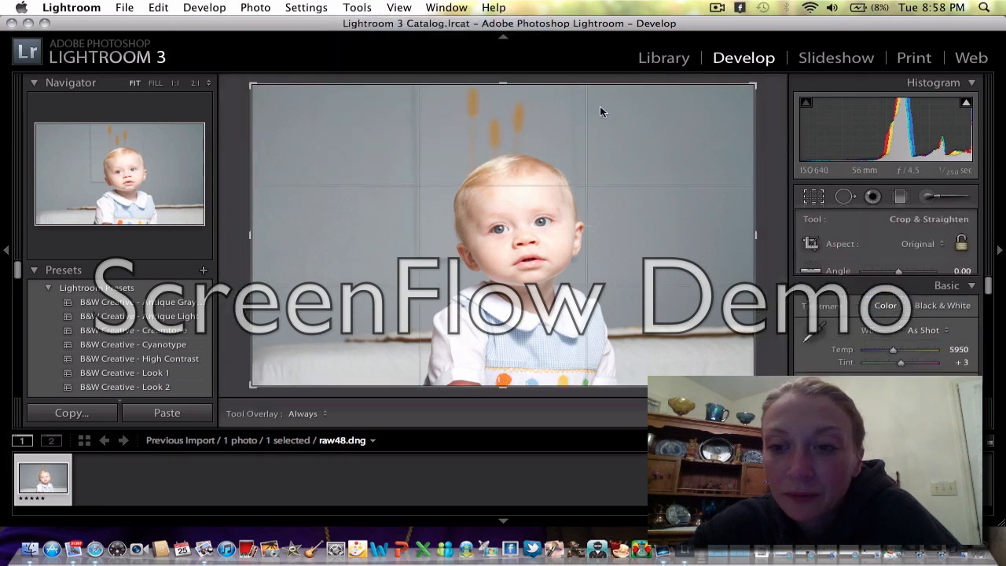
pyautogui.moveTo(899, 272); pyautogui.dragTo(898, 272)
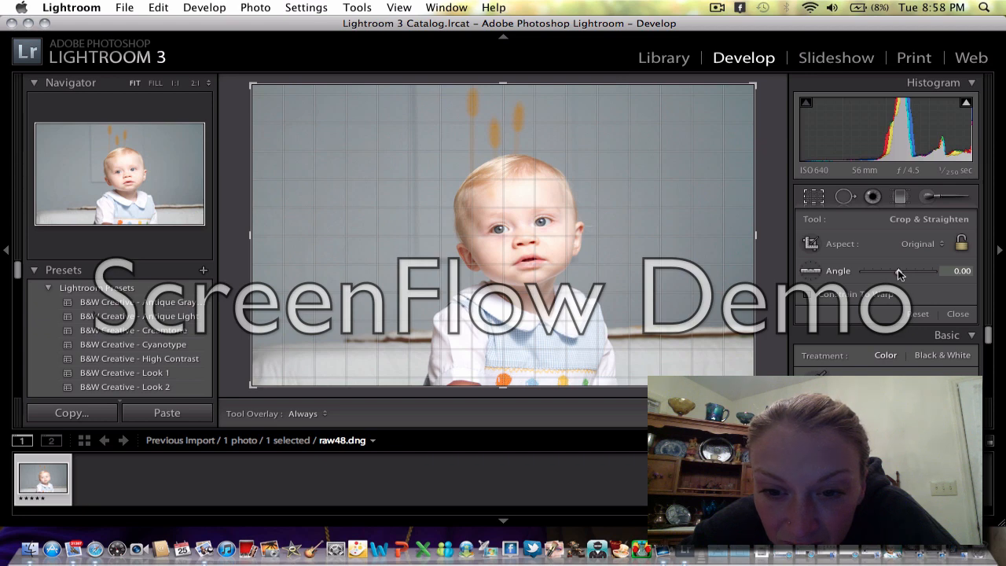
pyautogui.moveTo(900, 273); pyautogui.dragTo(900, 273)
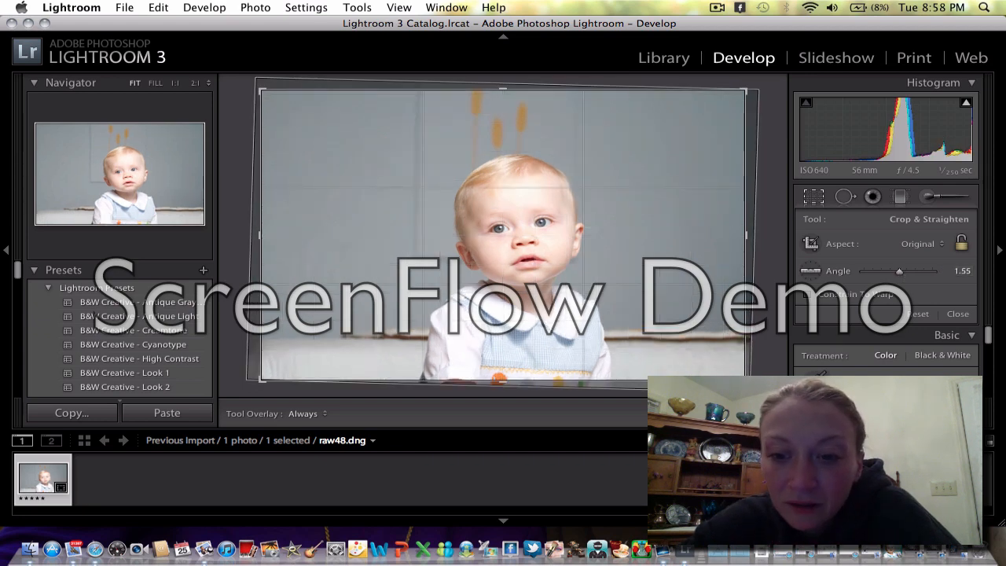
pyautogui.press('Return')
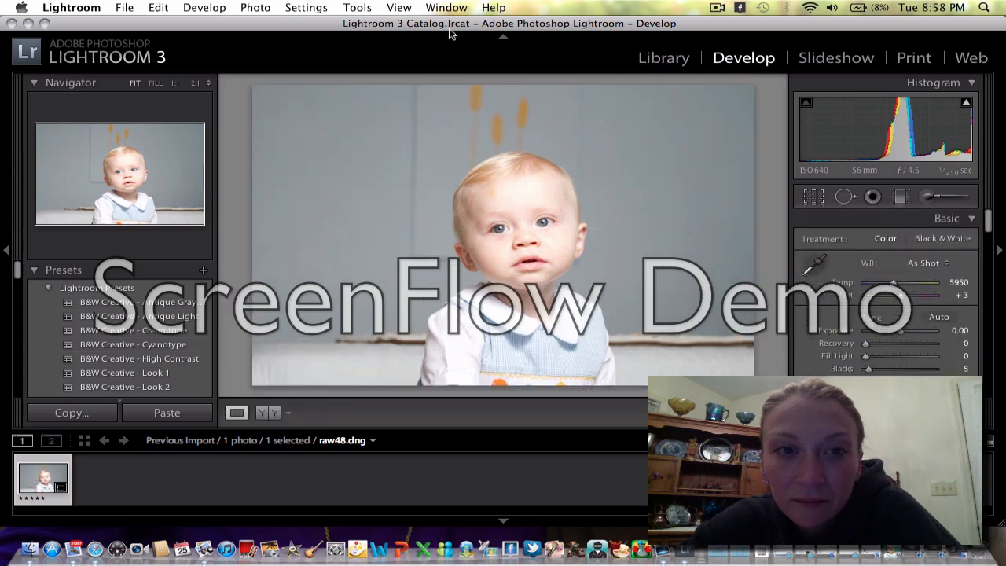
# Crop the photo tighter around the baby, trimming the sides, the space above the head and the lower edge of the outfit
pyautogui.click(358, 8)
pyautogui.click(366, 25)
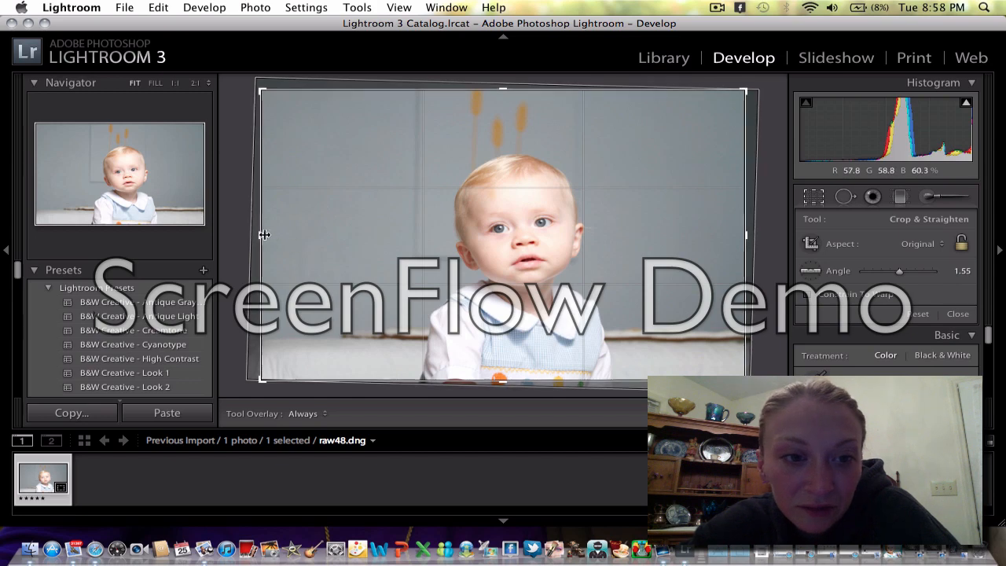
pyautogui.moveTo(258, 233); pyautogui.dragTo(332, 241)
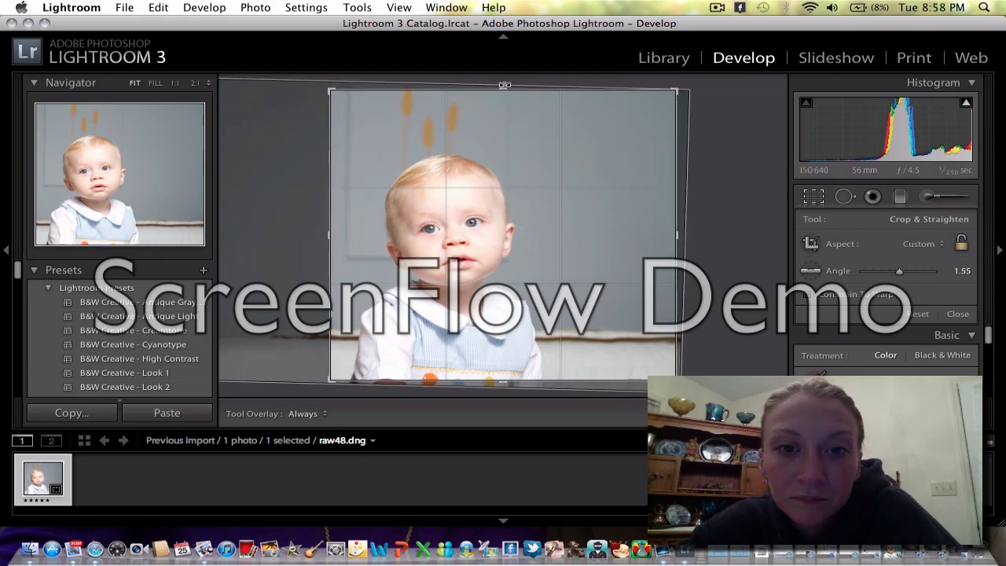
pyautogui.moveTo(503, 90); pyautogui.dragTo(504, 66)
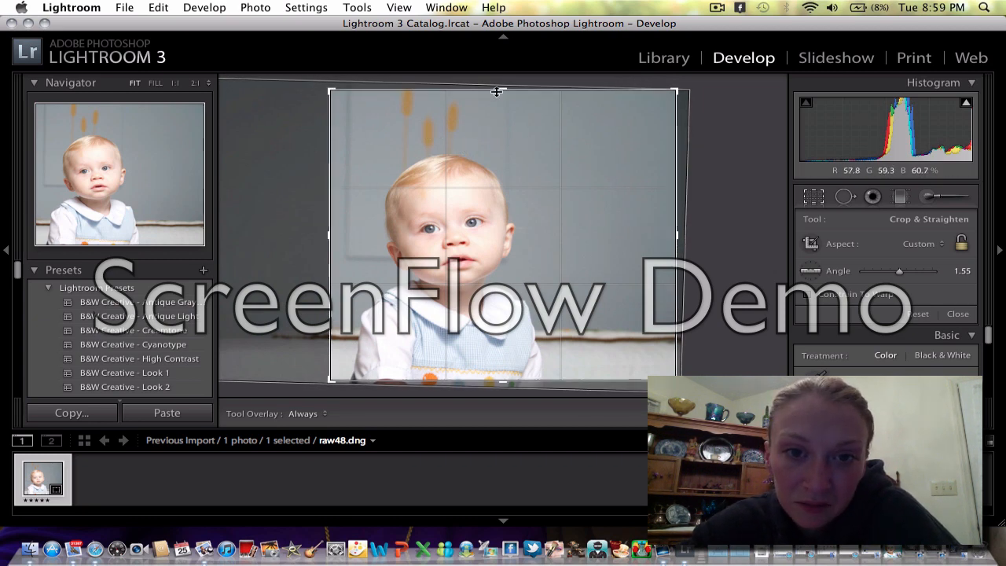
pyautogui.moveTo(499, 91); pyautogui.dragTo(499, 117)
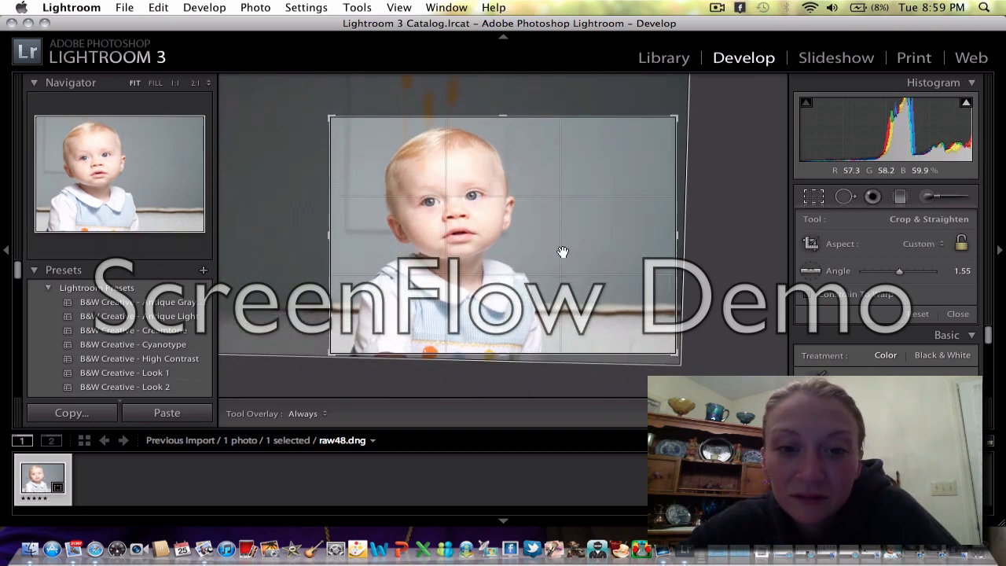
pyautogui.moveTo(676, 236); pyautogui.dragTo(645, 237)
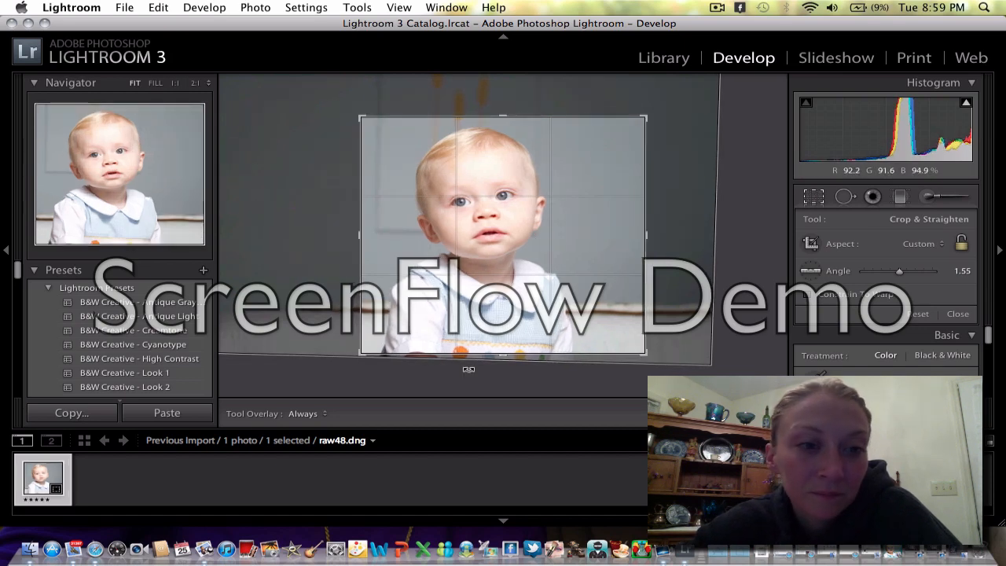
pyautogui.moveTo(503, 353); pyautogui.dragTo(503, 355)
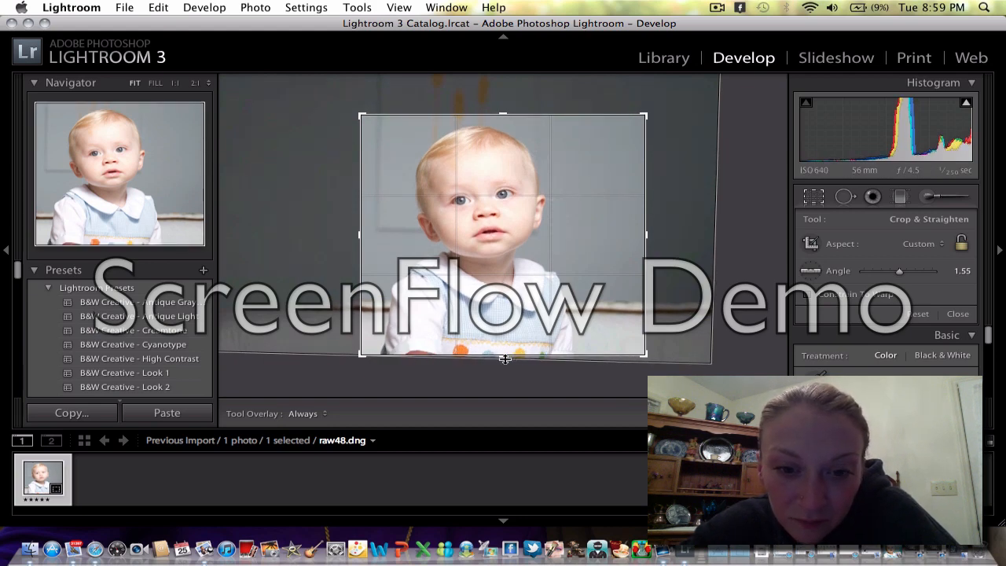
pyautogui.moveTo(502, 355); pyautogui.dragTo(498, 345)
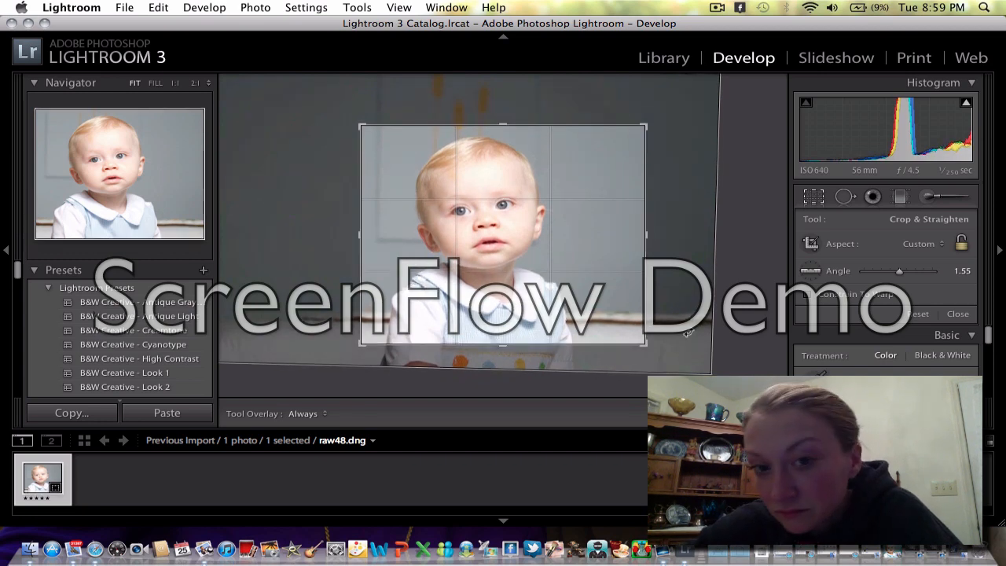
pyautogui.press('Return')
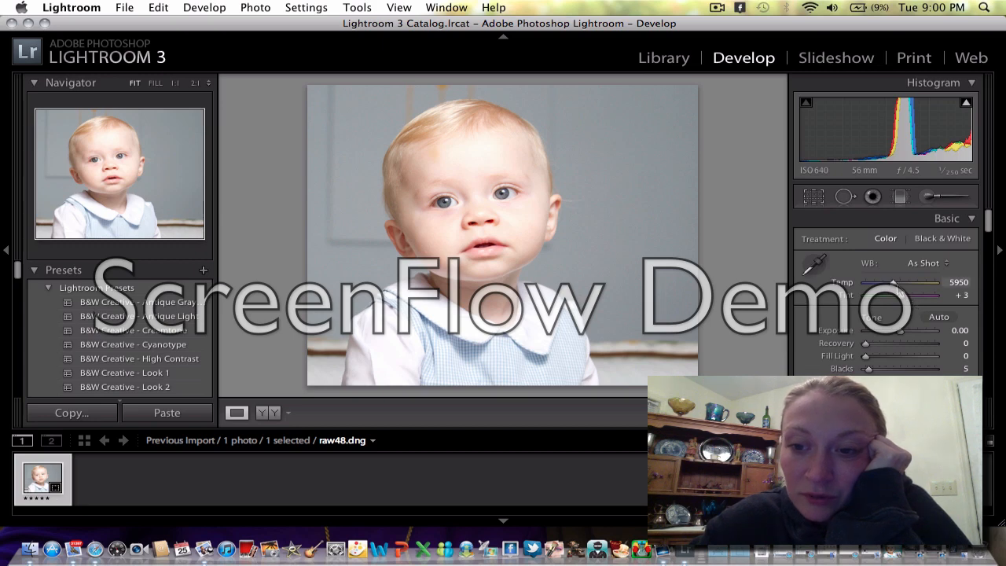
# Cool the white balance temperature to 4386 and set Exposure to +0.10, Recovery to 30 and Blacks to 57
pyautogui.moveTo(898, 291); pyautogui.dragTo(884, 286)
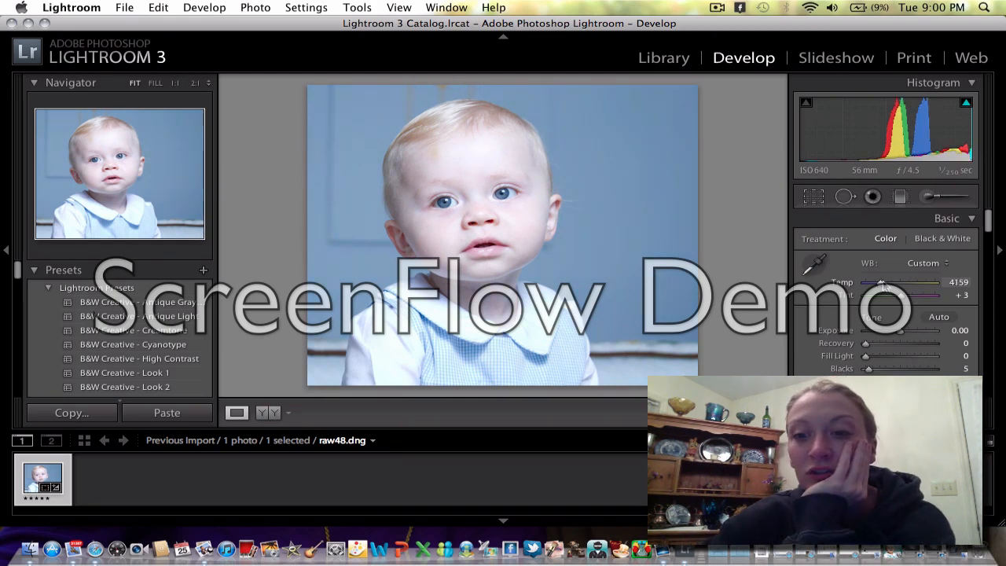
pyautogui.moveTo(883, 286); pyautogui.dragTo(885, 288)
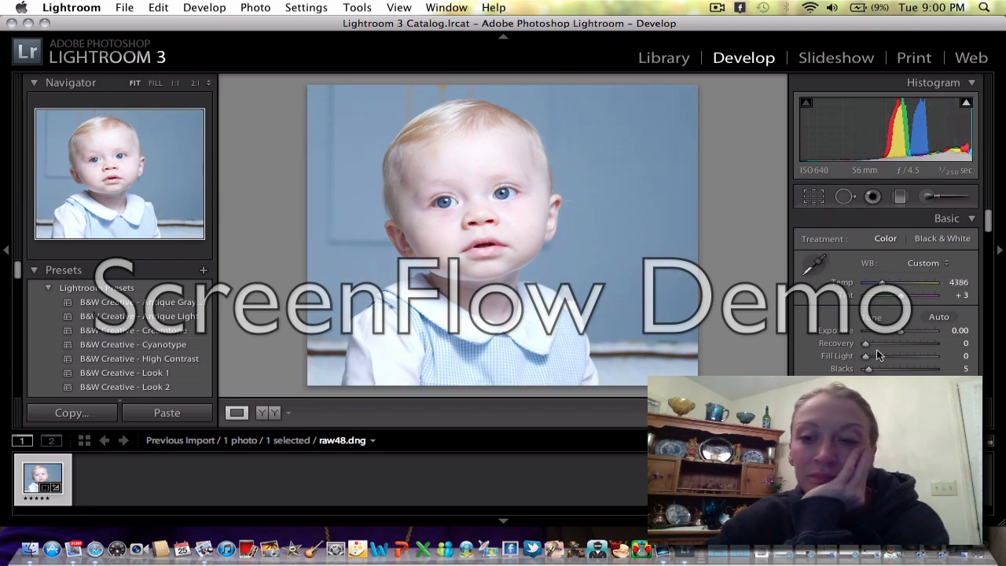
pyautogui.scroll(-3, 887, 292)
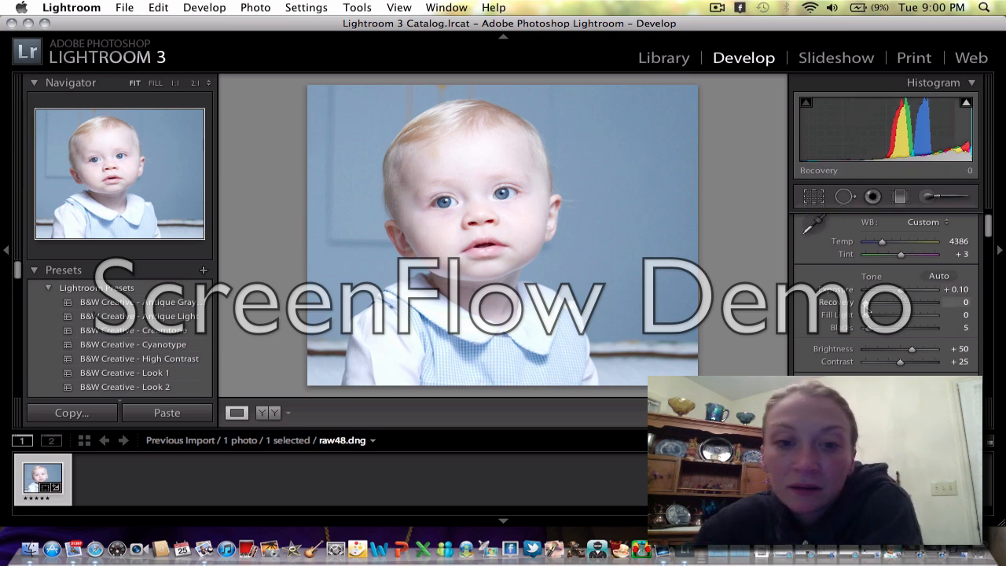
pyautogui.moveTo(865, 308)
pyautogui.mouseDown()
pyautogui.moveTo(913, 309)
pyautogui.moveTo(864, 307)
pyautogui.moveTo(884, 303)
pyautogui.mouseUp()
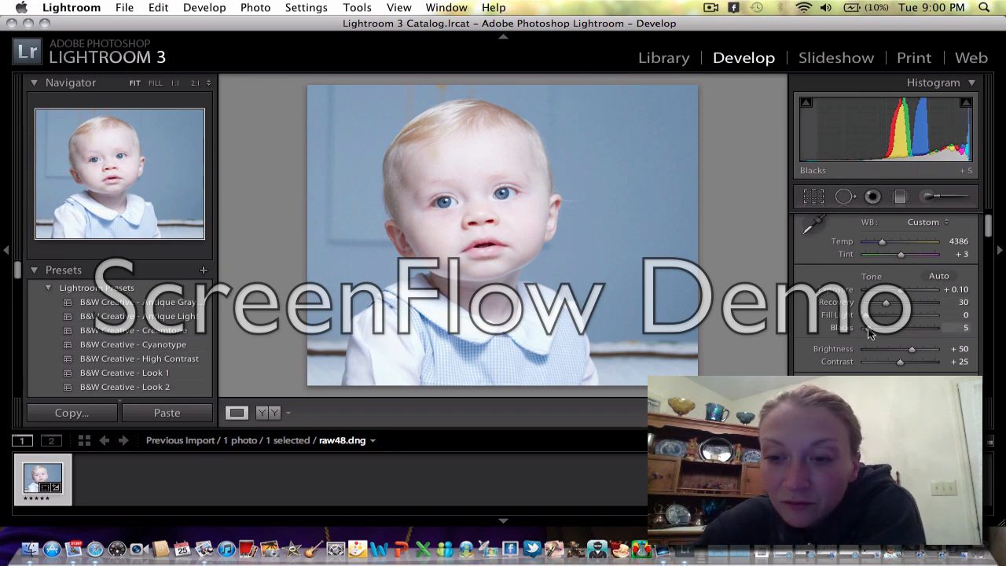
pyautogui.moveTo(867, 328); pyautogui.dragTo(904, 329)
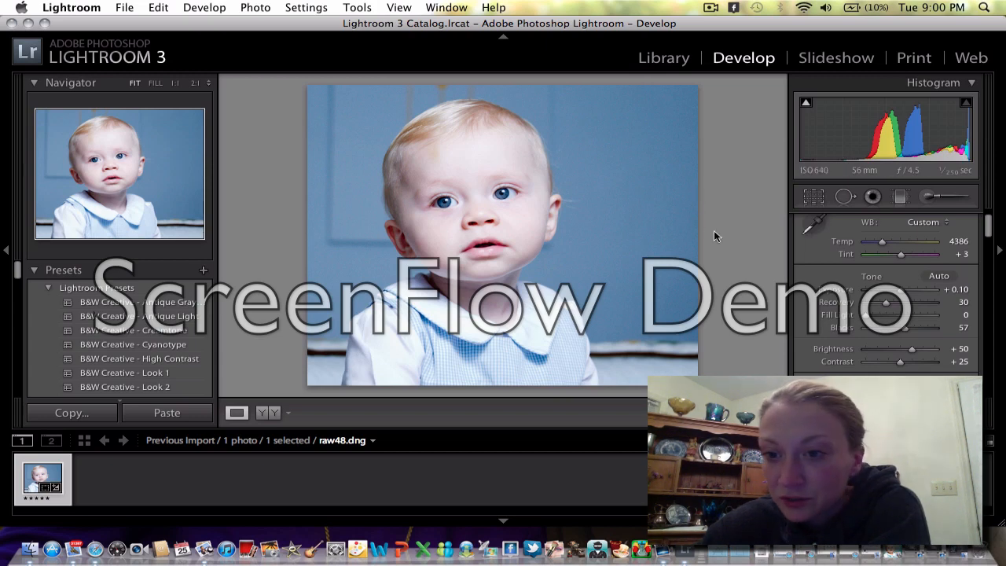
# Set the photo's Contrast to +47, Clarity to +18 and Vibrance to +18
pyautogui.scroll(-1, 907, 288)
pyautogui.scroll(-3, 907, 289)
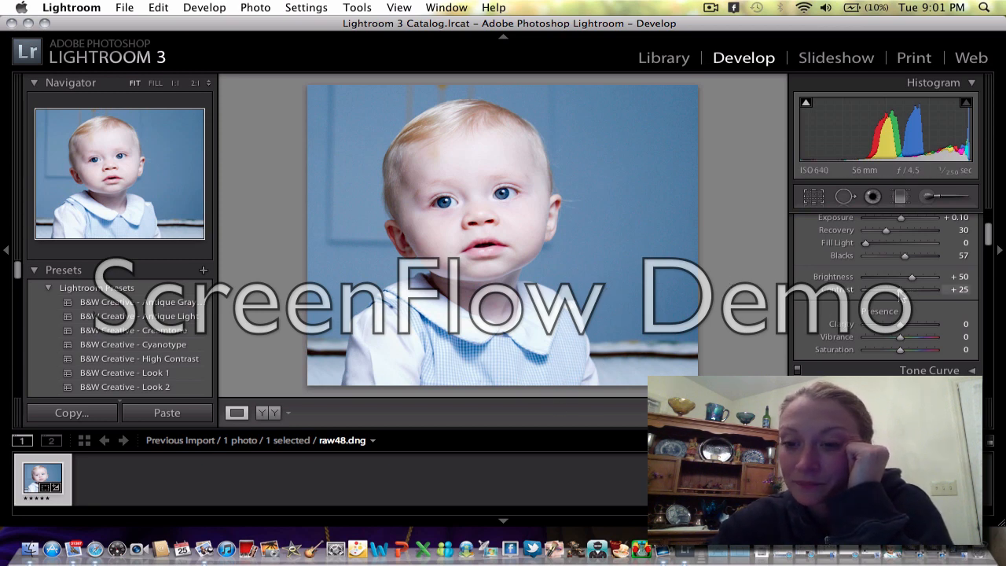
pyautogui.moveTo(901, 292)
pyautogui.mouseDown()
pyautogui.moveTo(928, 293)
pyautogui.moveTo(910, 292)
pyautogui.mouseUp()
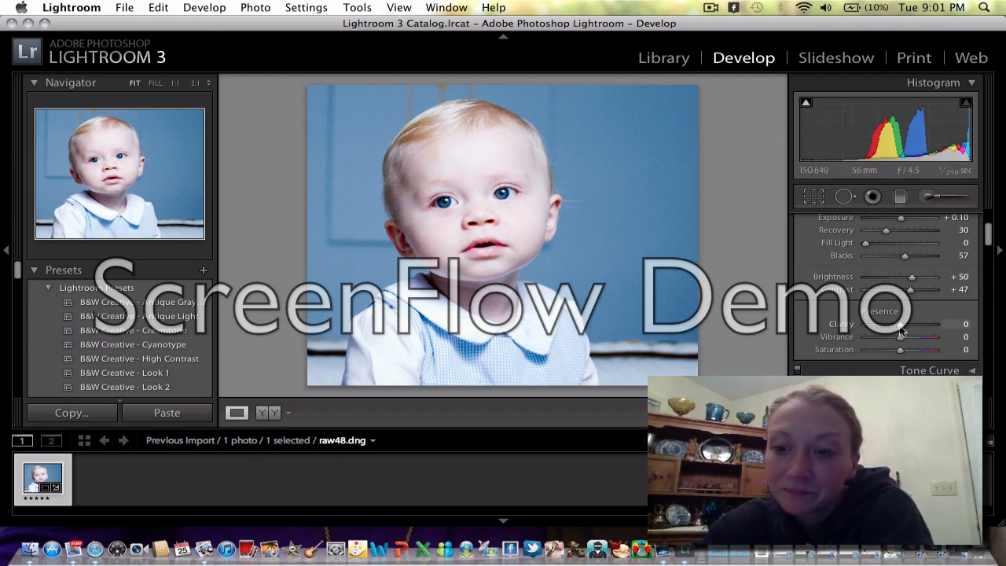
pyautogui.moveTo(897, 330)
pyautogui.mouseDown()
pyautogui.moveTo(888, 328)
pyautogui.moveTo(907, 331)
pyautogui.mouseUp()
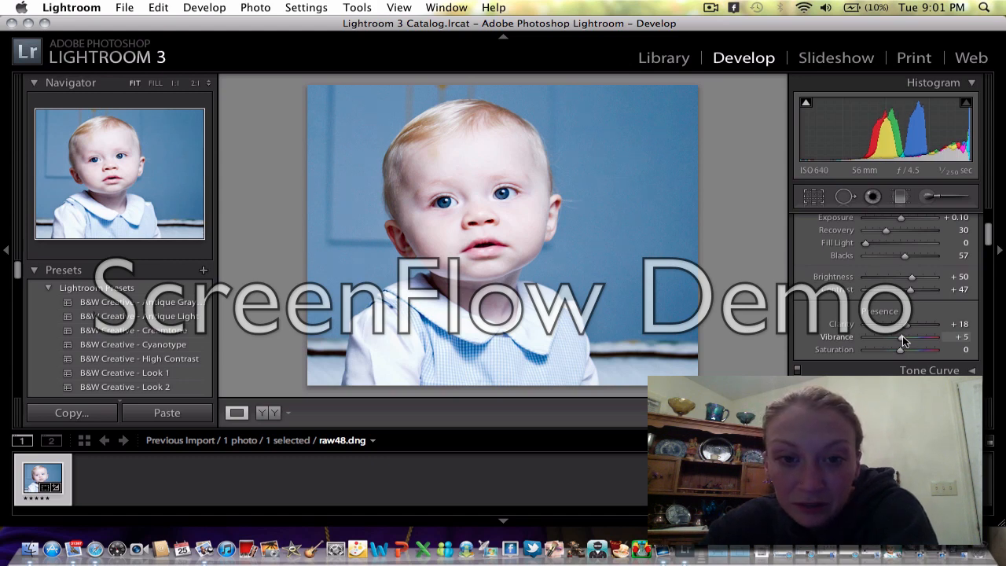
pyautogui.moveTo(901, 337)
pyautogui.mouseDown()
pyautogui.moveTo(910, 338)
pyautogui.moveTo(883, 337)
pyautogui.moveTo(912, 341)
pyautogui.mouseUp()
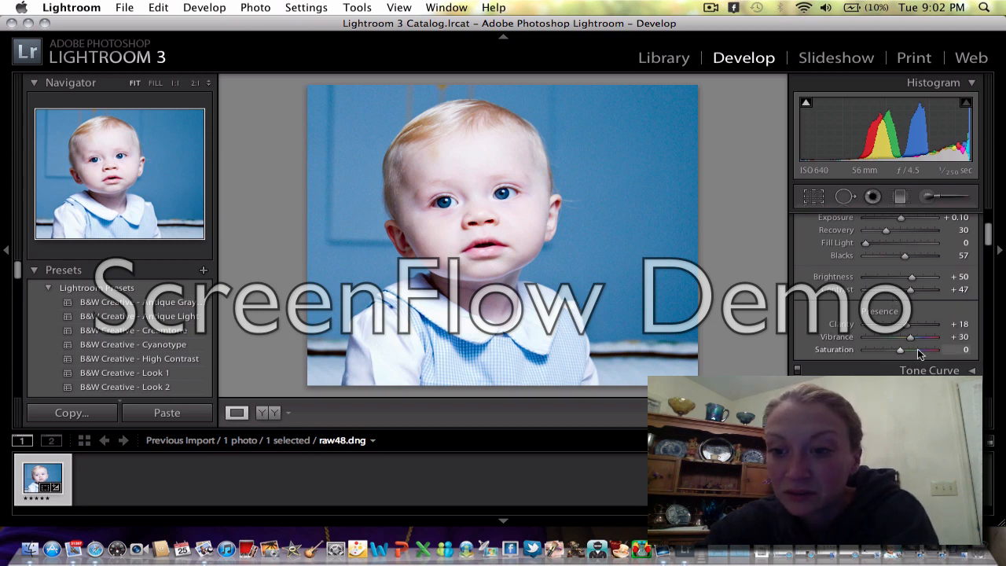
pyautogui.moveTo(911, 339); pyautogui.dragTo(909, 339)
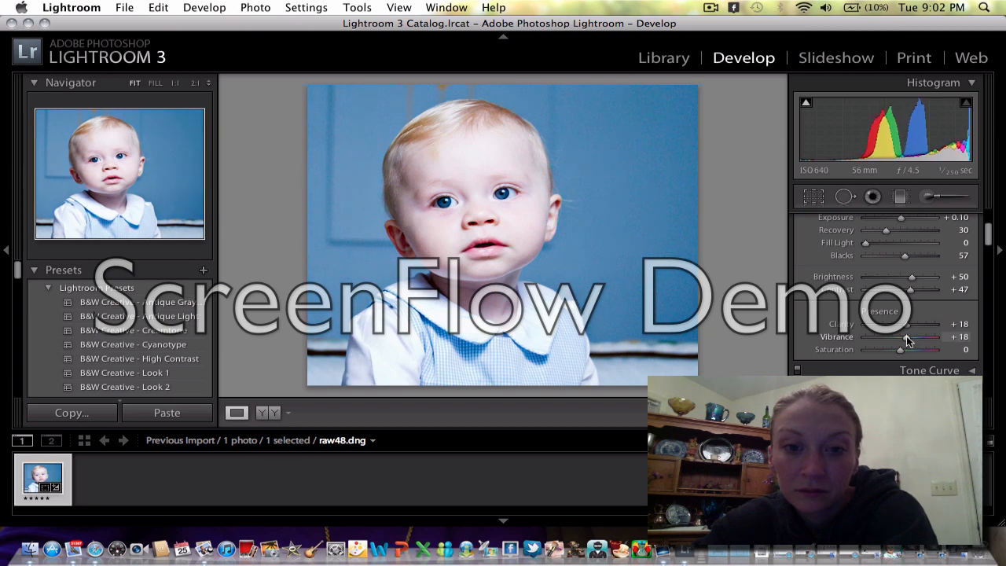
# Adjust the yellow color range, setting its Saturation to -31 and its Luminance to +35
pyautogui.scroll(-10, 942, 302)
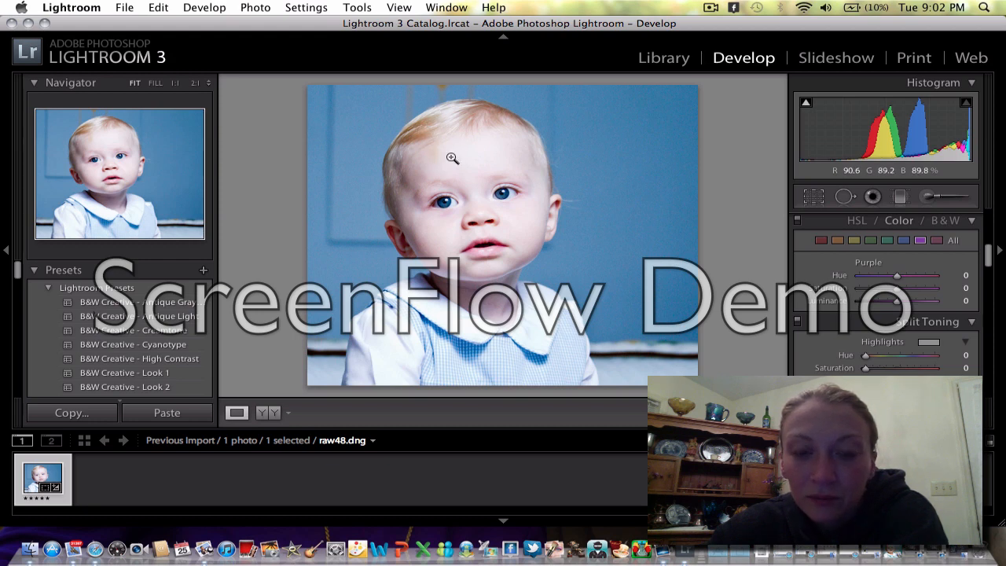
pyautogui.click(853, 240)
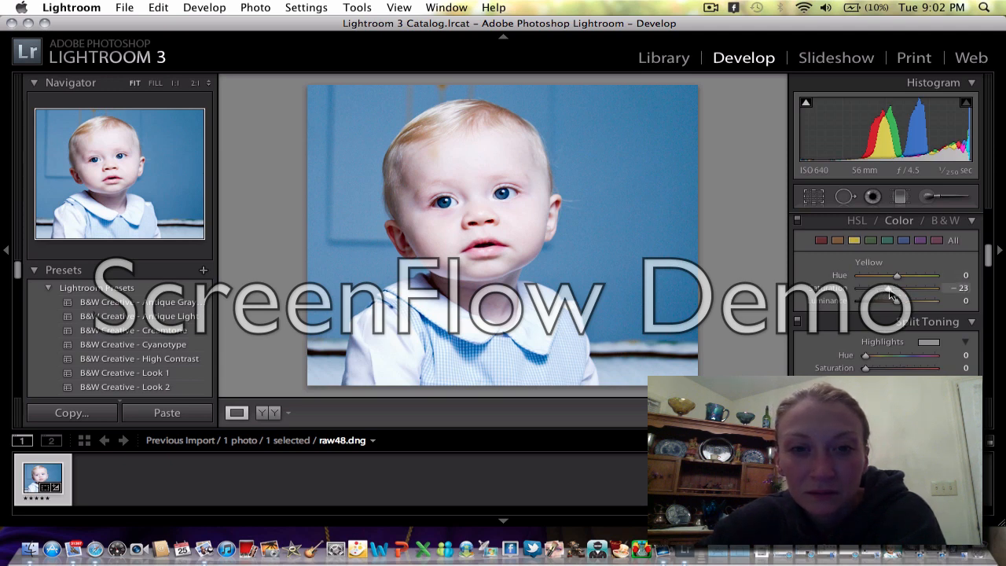
pyautogui.moveTo(897, 293); pyautogui.dragTo(872, 305)
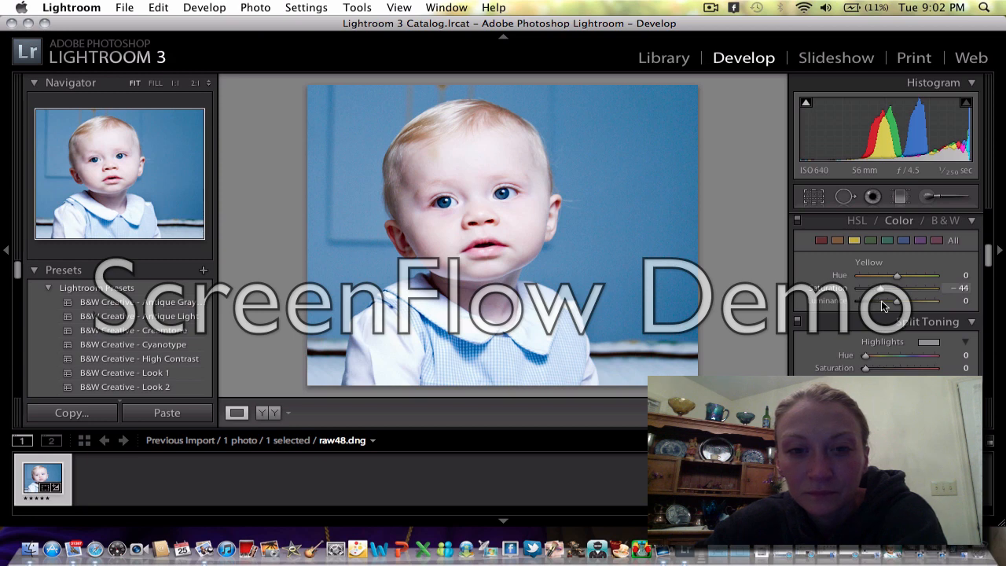
pyautogui.moveTo(880, 302); pyautogui.dragTo(889, 305)
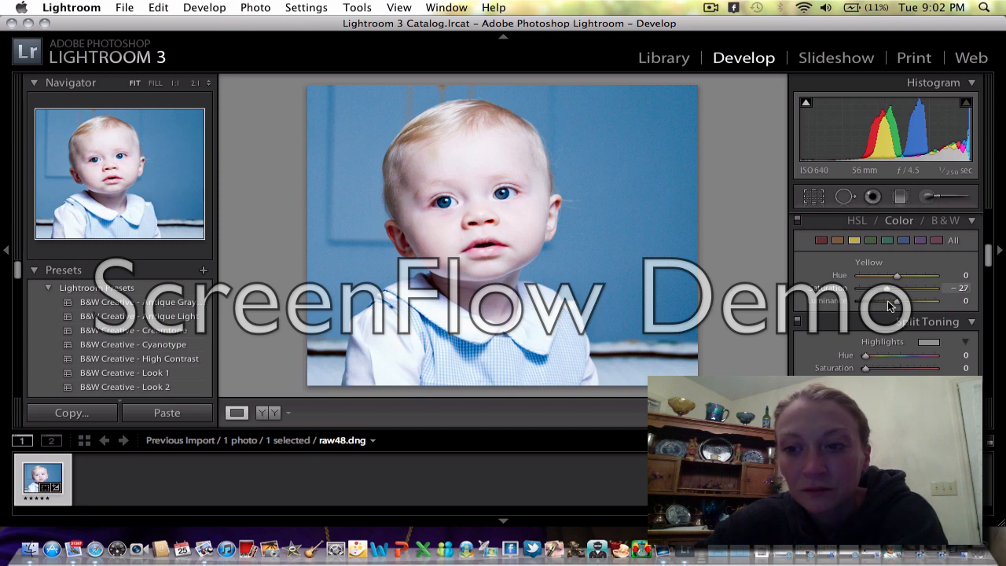
pyautogui.moveTo(890, 305); pyautogui.dragTo(888, 308)
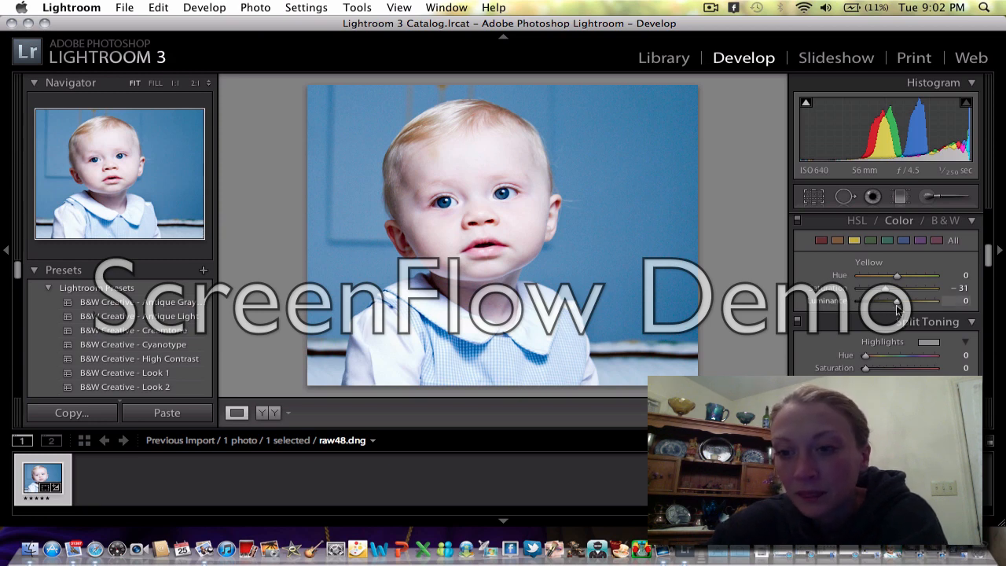
pyautogui.moveTo(900, 306); pyautogui.dragTo(915, 306)
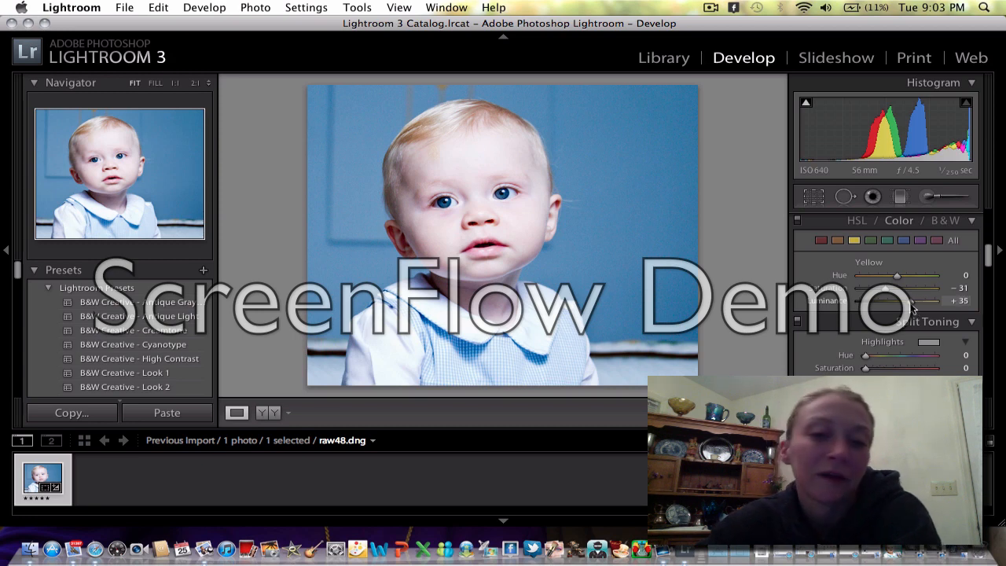
# Adjust the blue color range, setting its Hue to -15, Saturation to +27 and Luminance to +4
pyautogui.scroll(-1, 899, 268)
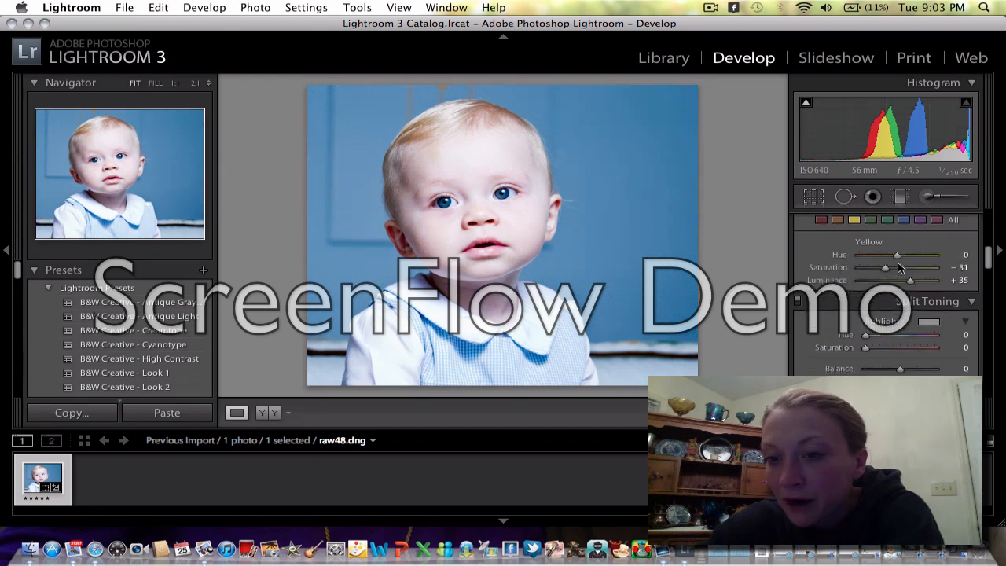
pyautogui.scroll(-1, 899, 268)
pyautogui.scroll(-5, 900, 268)
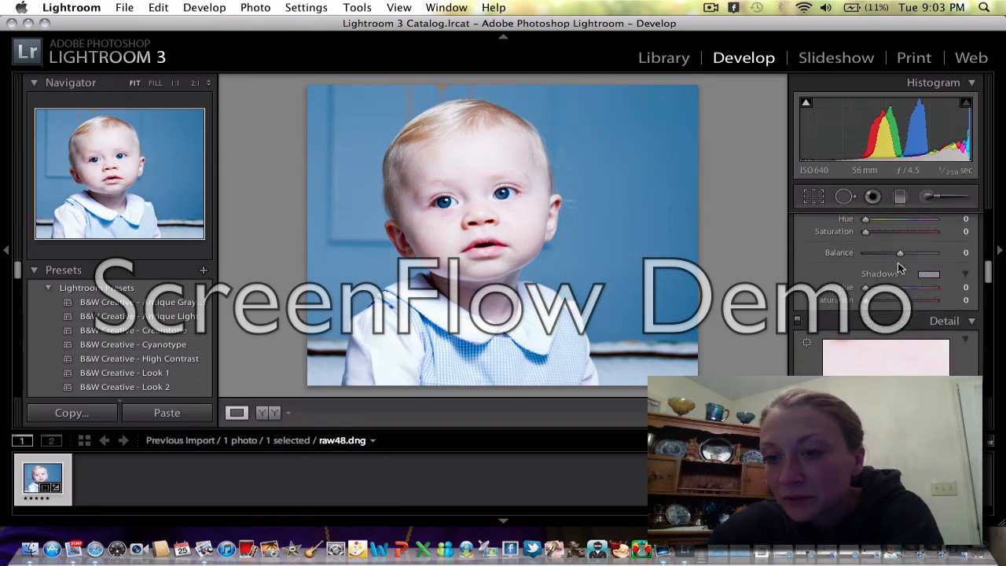
pyautogui.scroll(6, 900, 268)
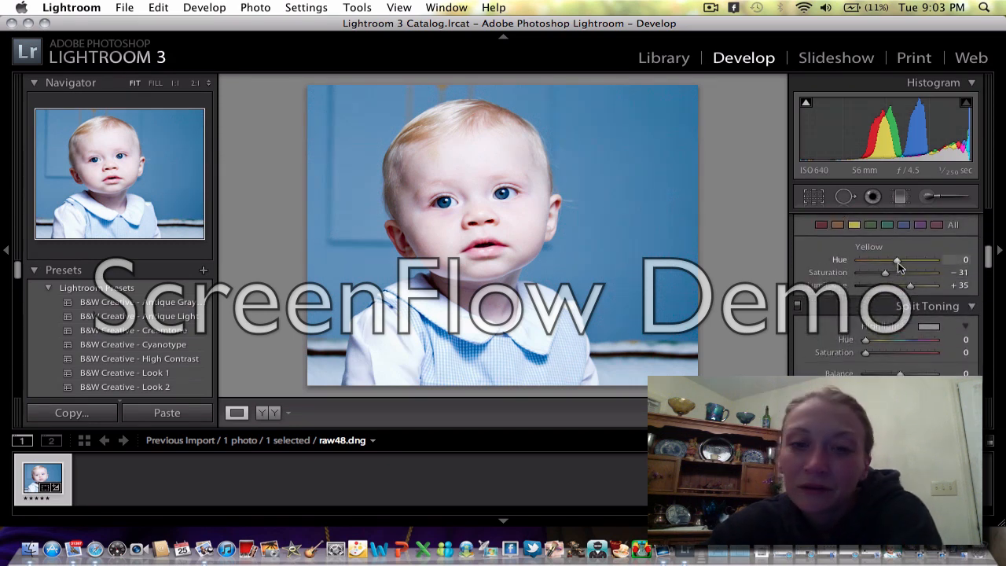
pyautogui.click(903, 226)
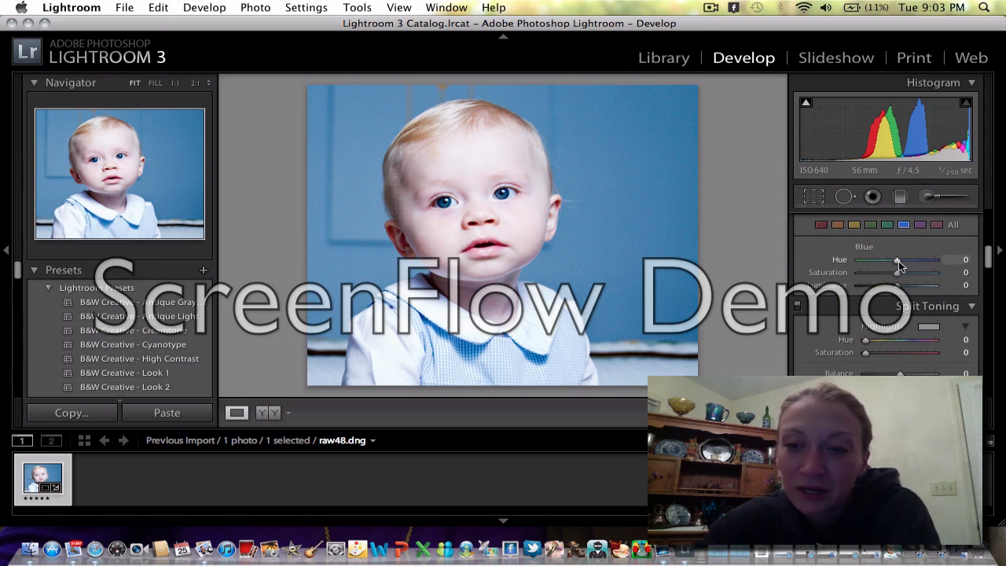
pyautogui.moveTo(899, 261); pyautogui.dragTo(893, 261)
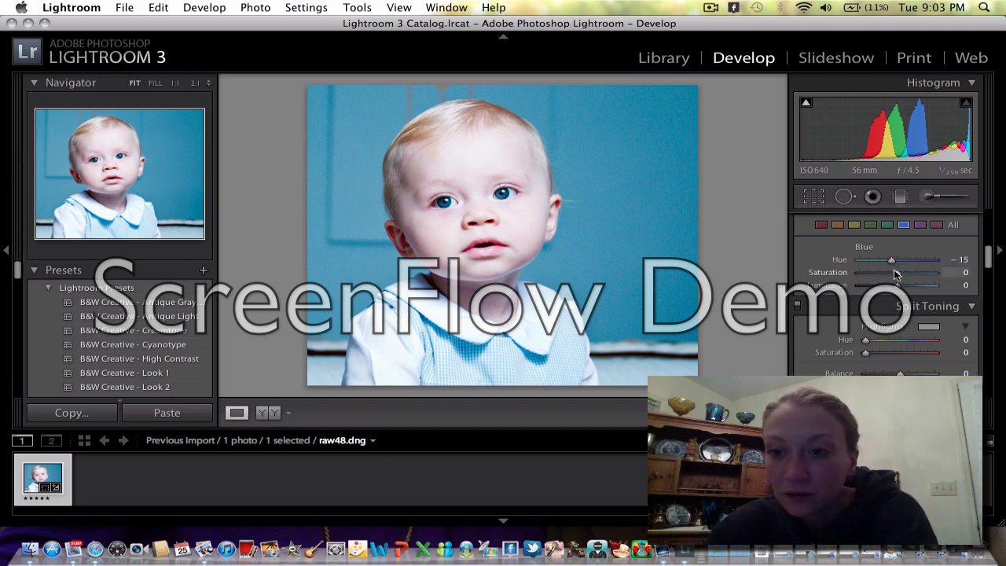
pyautogui.moveTo(897, 275); pyautogui.dragTo(907, 278)
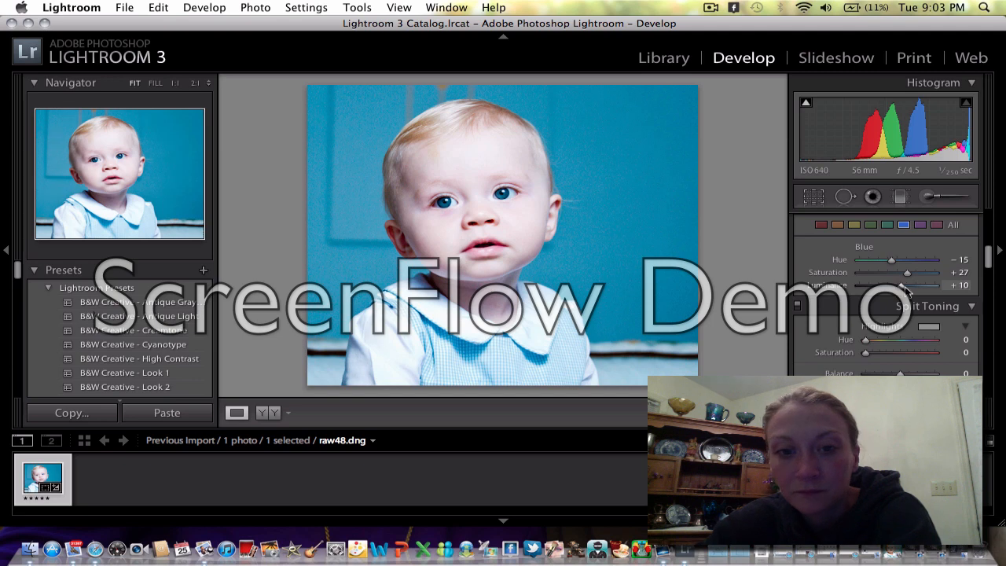
pyautogui.moveTo(905, 290)
pyautogui.mouseDown()
pyautogui.moveTo(892, 292)
pyautogui.moveTo(901, 292)
pyautogui.mouseUp()
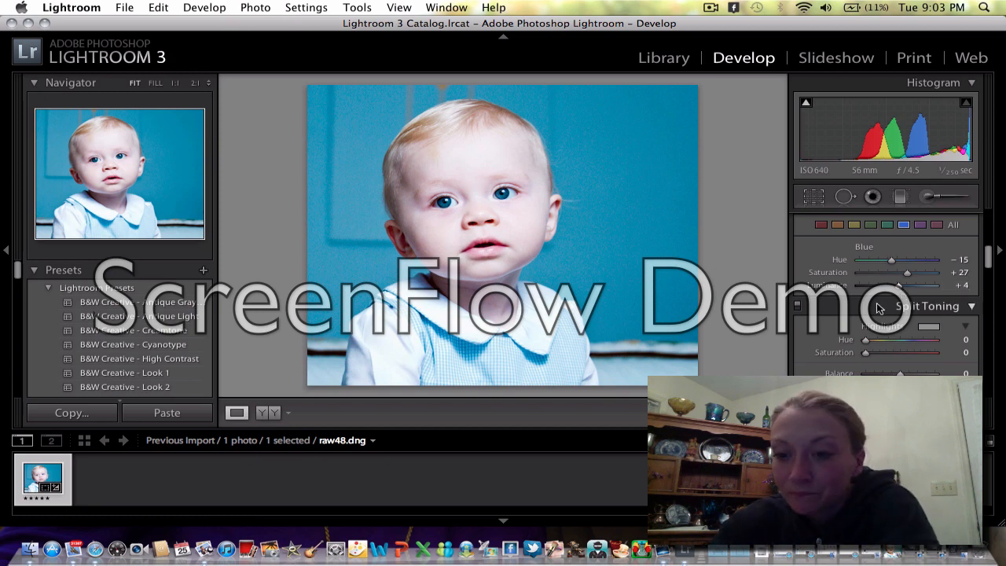
# Show the baby's eye in the detail preview and set the Sharpening Amount to 44
pyautogui.scroll(-5, 876, 302)
pyautogui.scroll(-3, 878, 308)
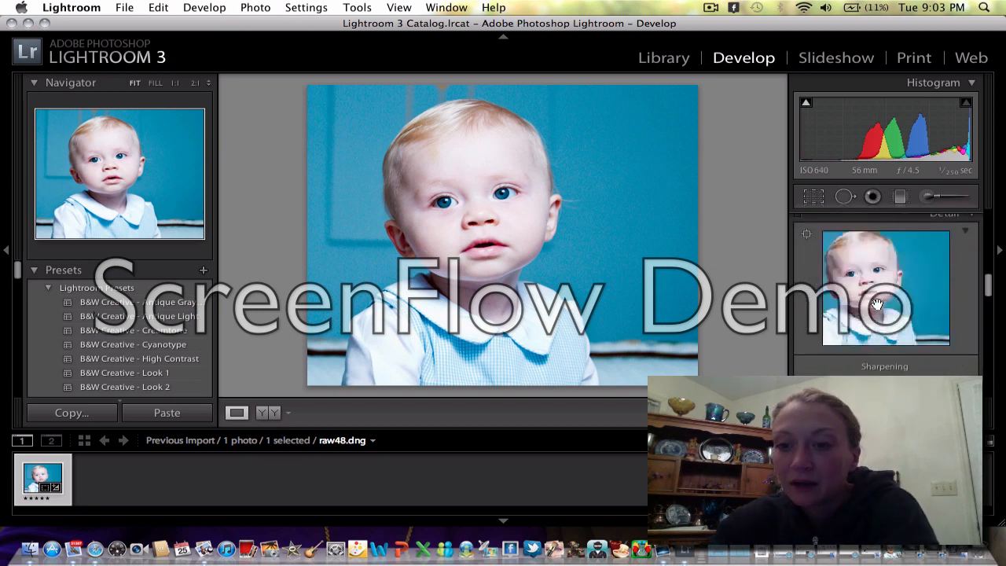
pyautogui.click(876, 272)
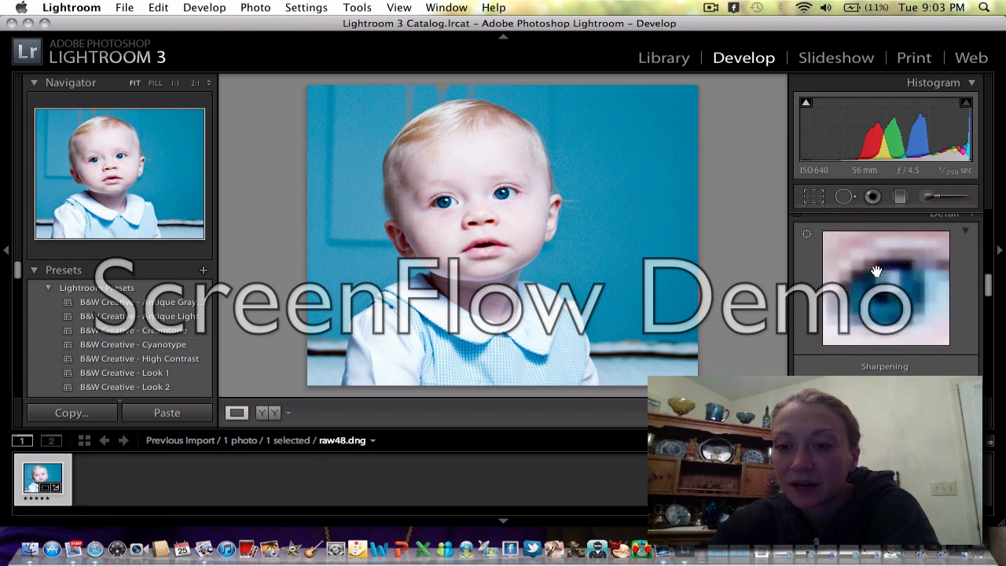
pyautogui.scroll(-2, 888, 326)
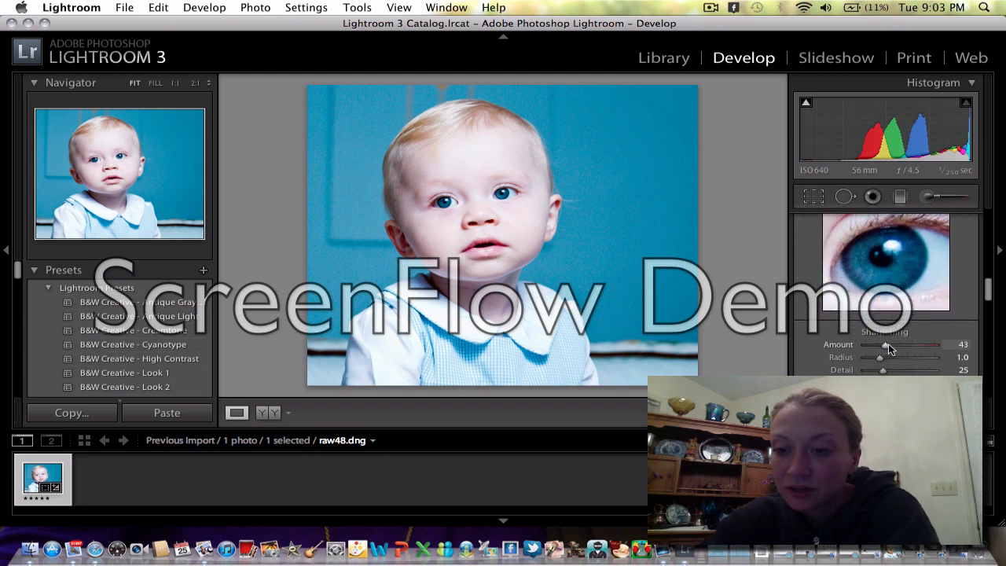
pyautogui.moveTo(888, 343); pyautogui.dragTo(885, 343)
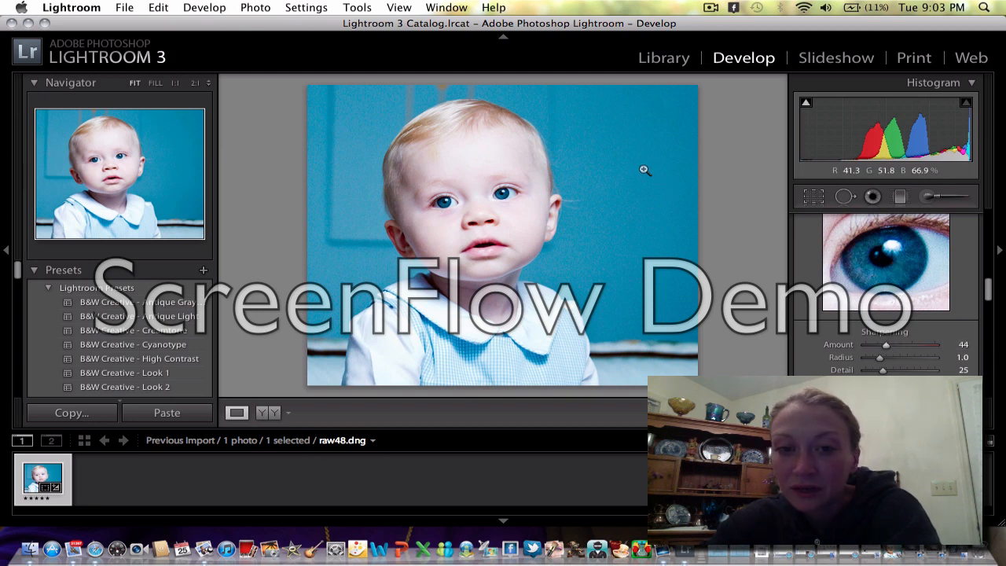
# Magnify the baby's eye to 1:1 and set the Noise Reduction Luminance to 40
pyautogui.click(440, 203)
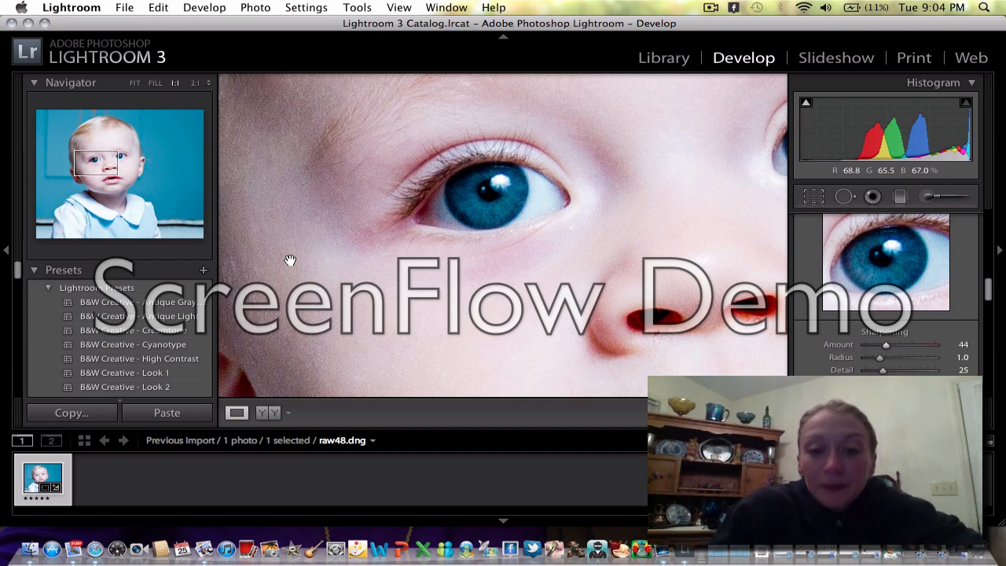
pyautogui.scroll(-5, 938, 337)
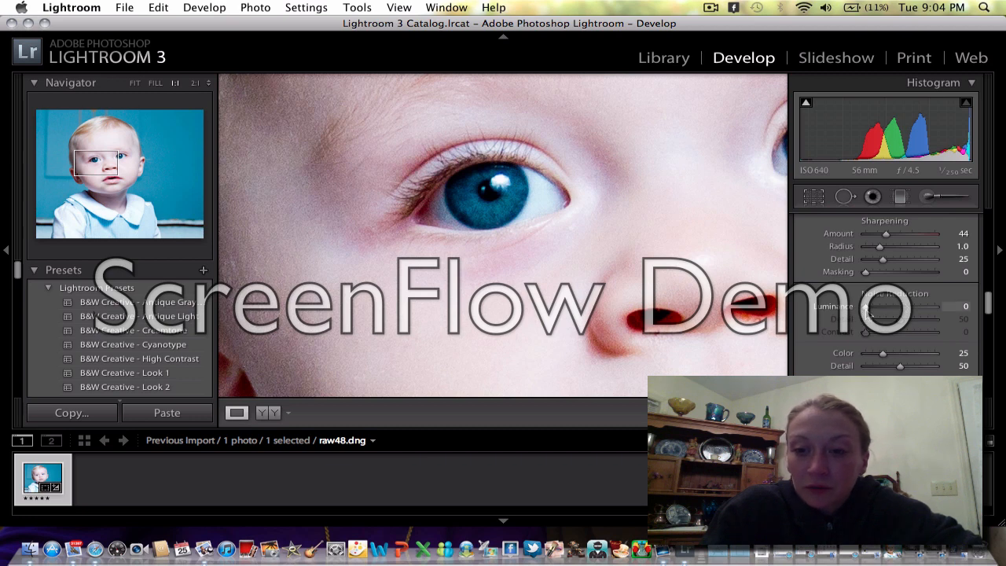
pyautogui.moveTo(865, 308); pyautogui.dragTo(896, 314)
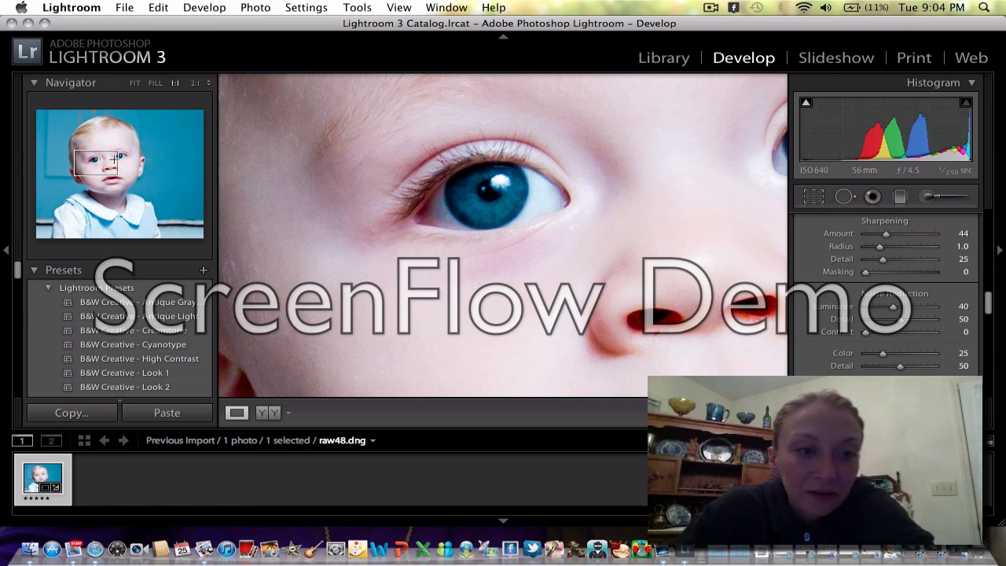
# Clean up the blemishes at the lower edge of both nostrils with Spot Removal in Clone mode, sampling nearby skin
pyautogui.moveTo(113, 160); pyautogui.dragTo(108, 165)
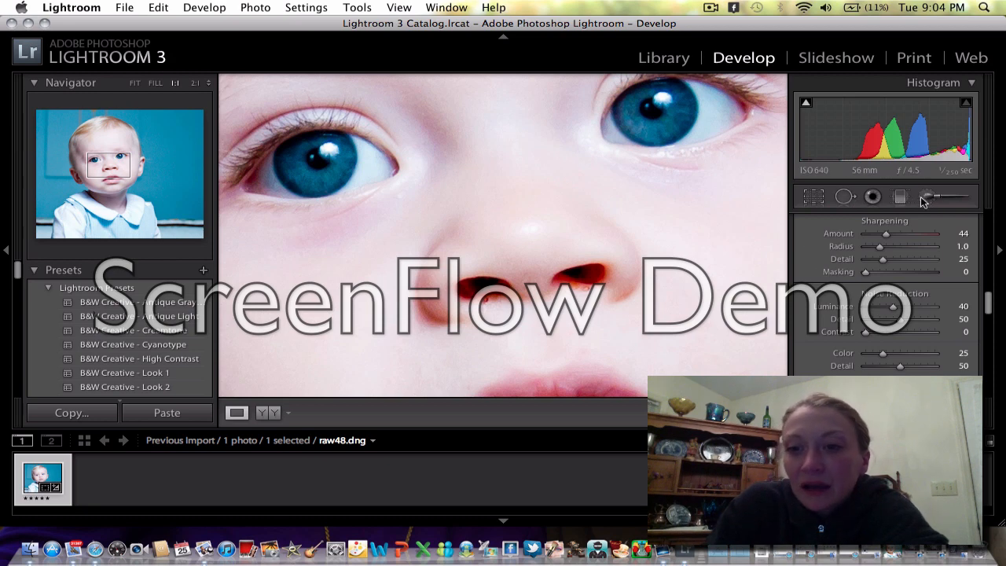
pyautogui.click(858, 198)
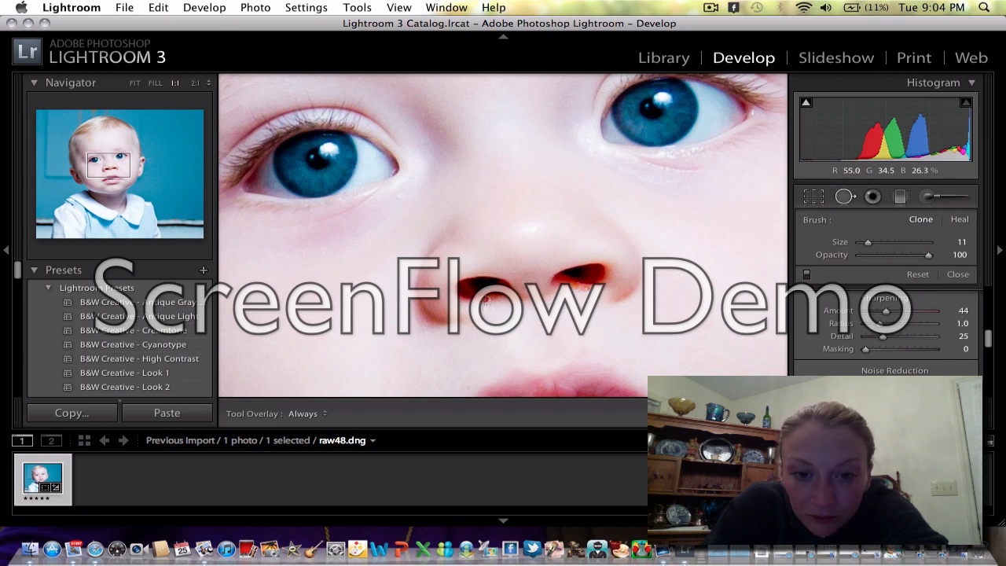
pyautogui.click(481, 299)
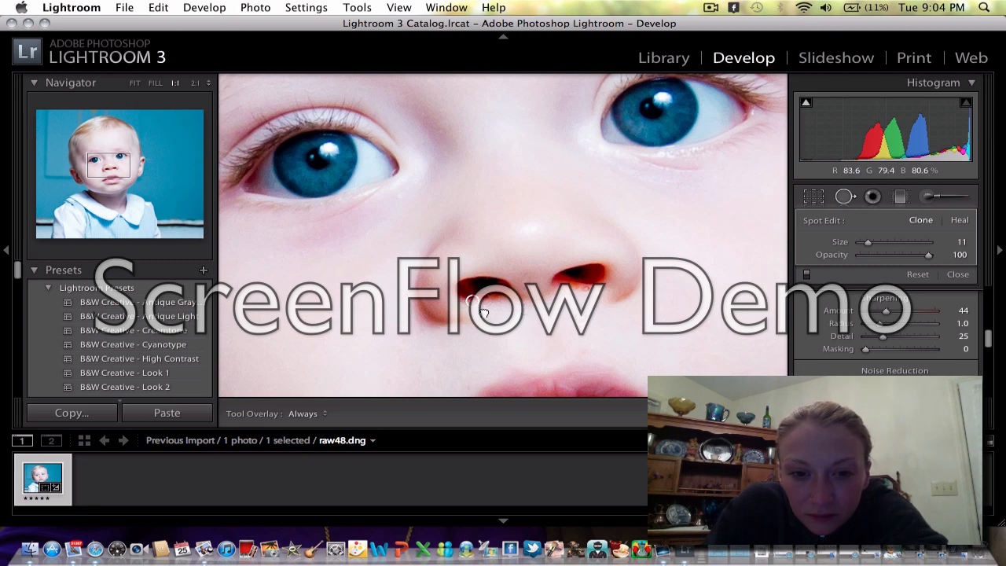
pyautogui.moveTo(484, 312); pyautogui.dragTo(496, 301)
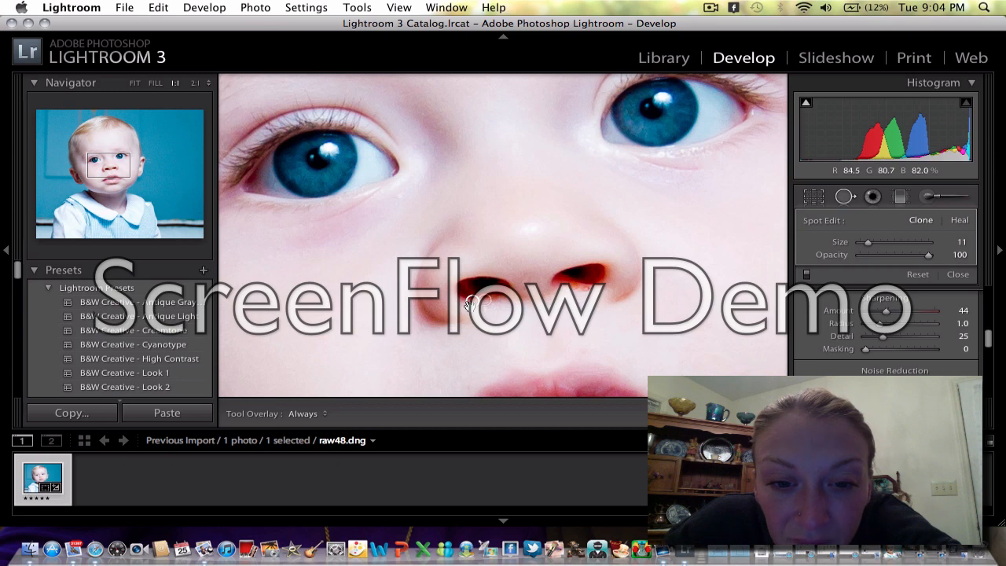
pyautogui.press('q')
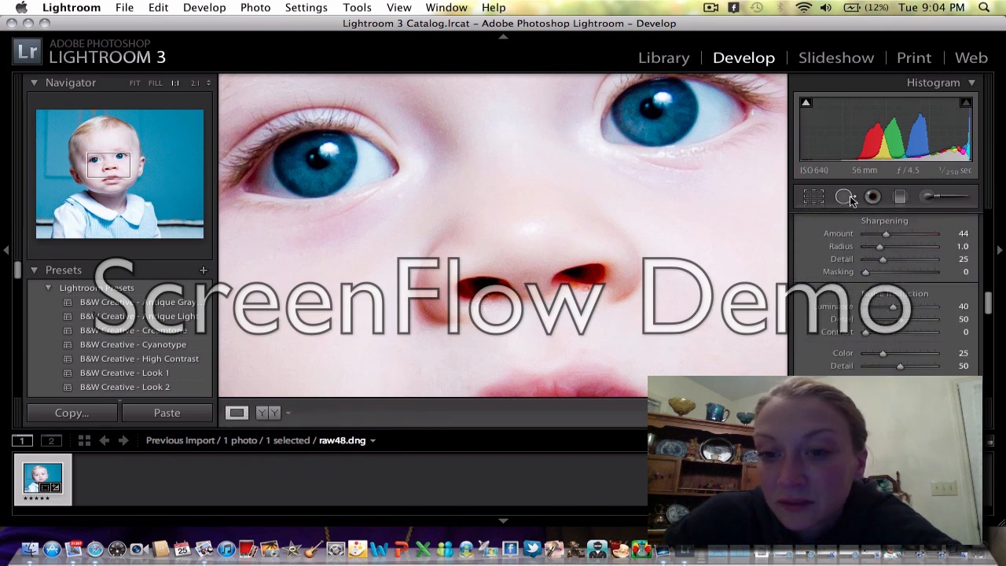
pyautogui.click(848, 198)
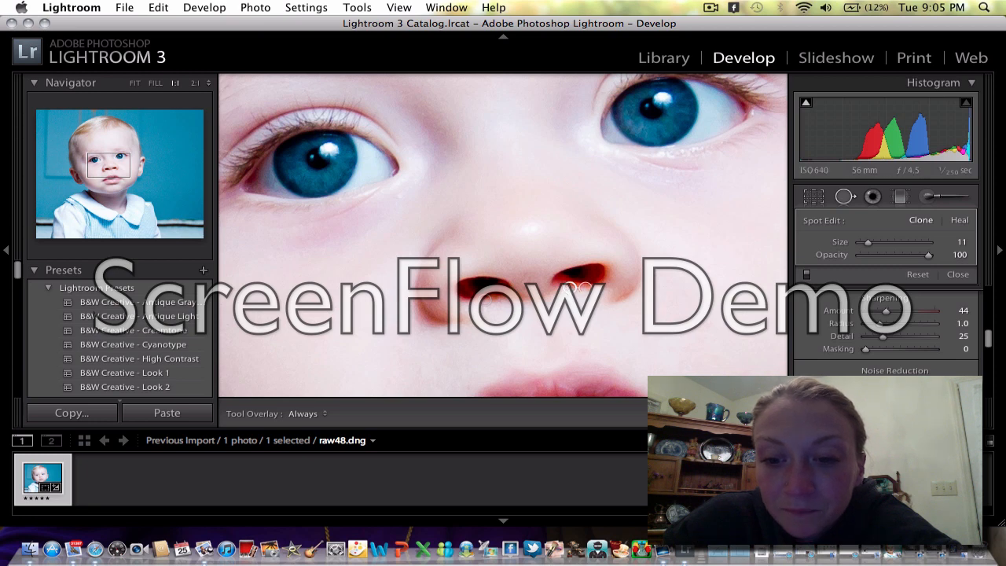
pyautogui.press('q')
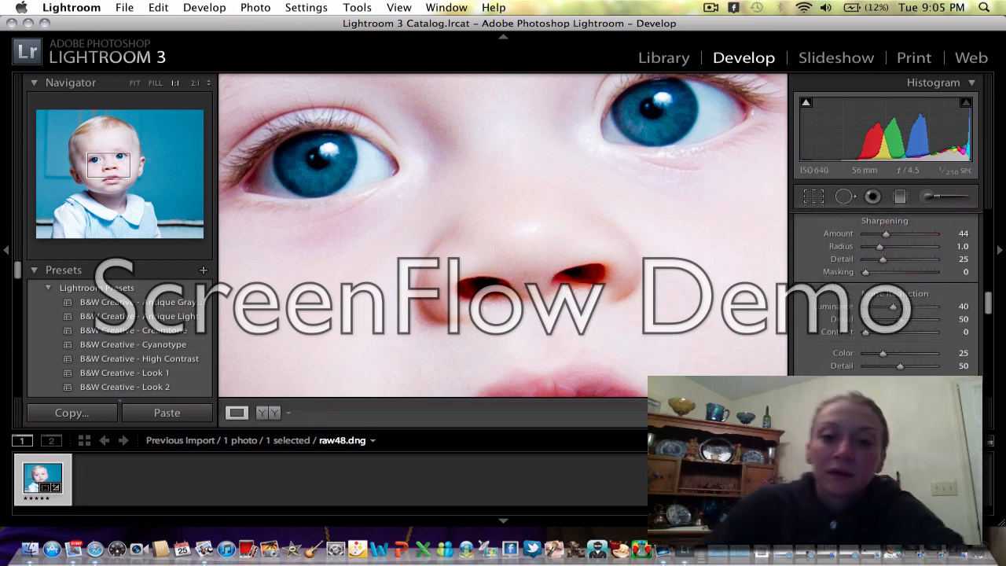
# Fit the whole photo in view and darken its edges with a Post-Crop Vignetting Amount of -18
pyautogui.click(499, 211)
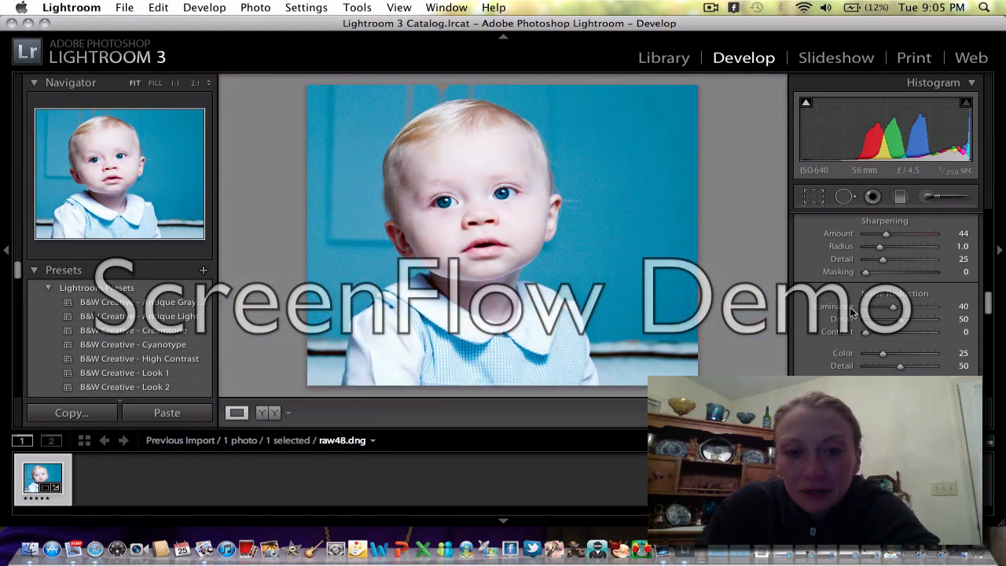
pyautogui.scroll(-5, 851, 312)
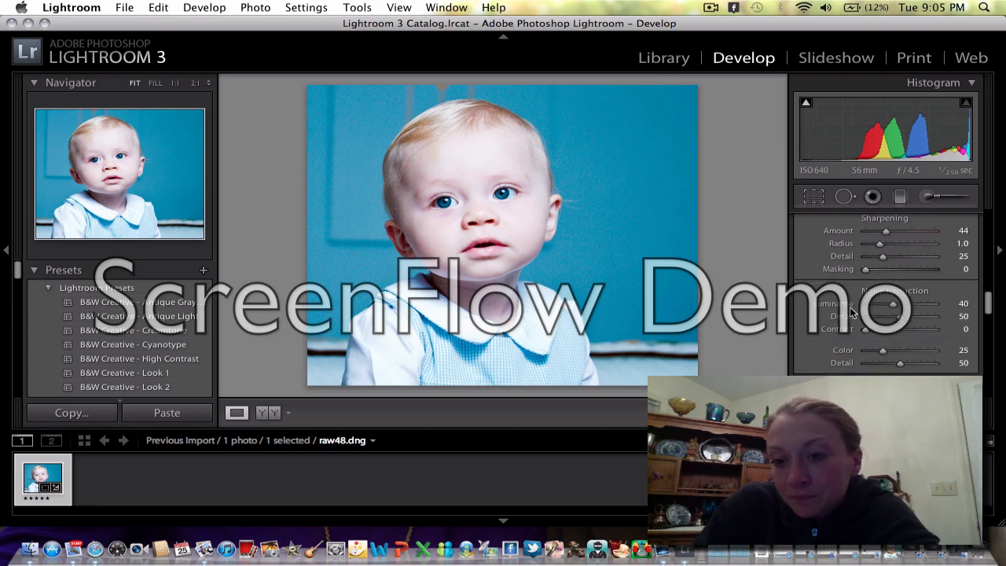
pyautogui.scroll(-6, 850, 312)
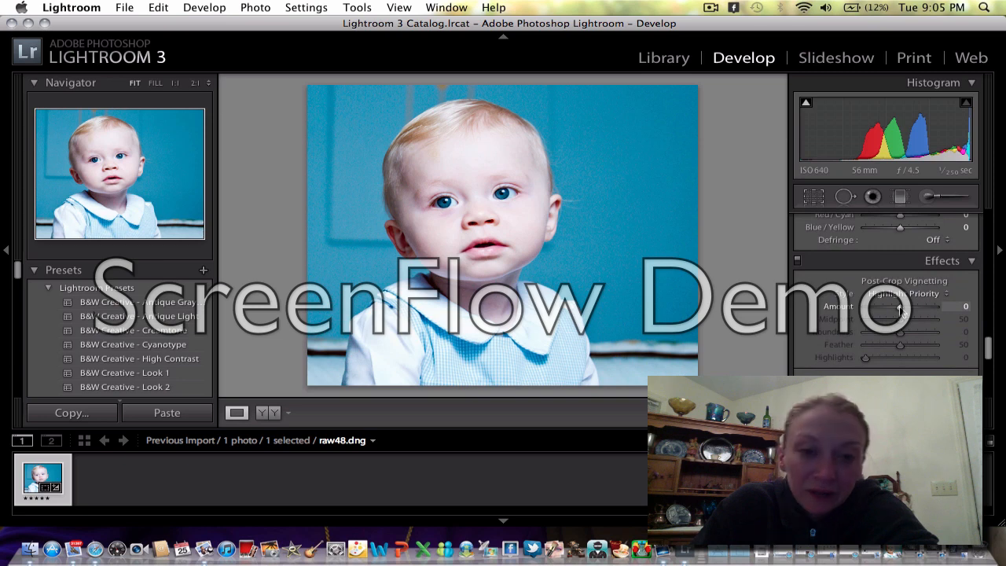
pyautogui.moveTo(900, 306); pyautogui.dragTo(893, 309)
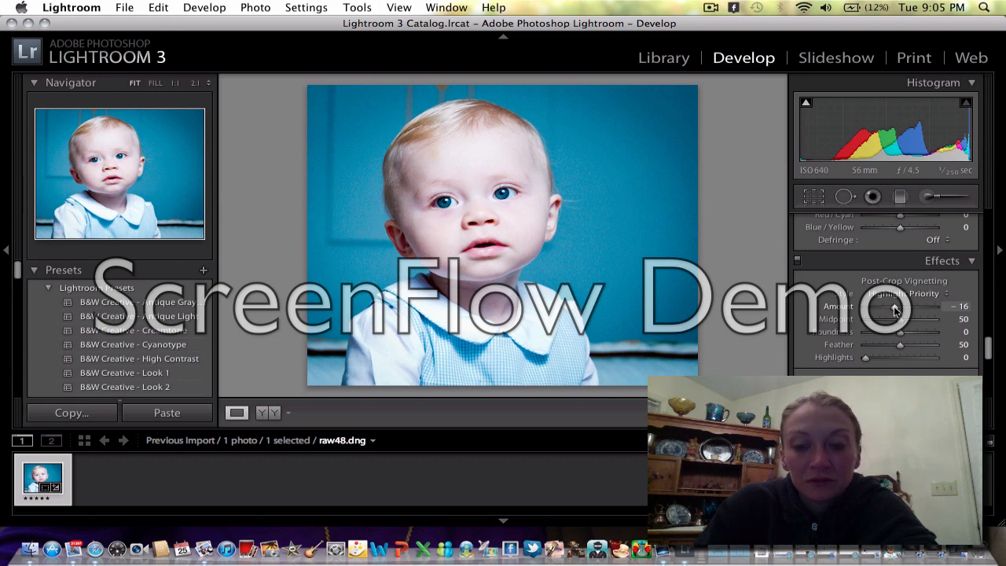
pyautogui.moveTo(894, 309); pyautogui.dragTo(894, 310)
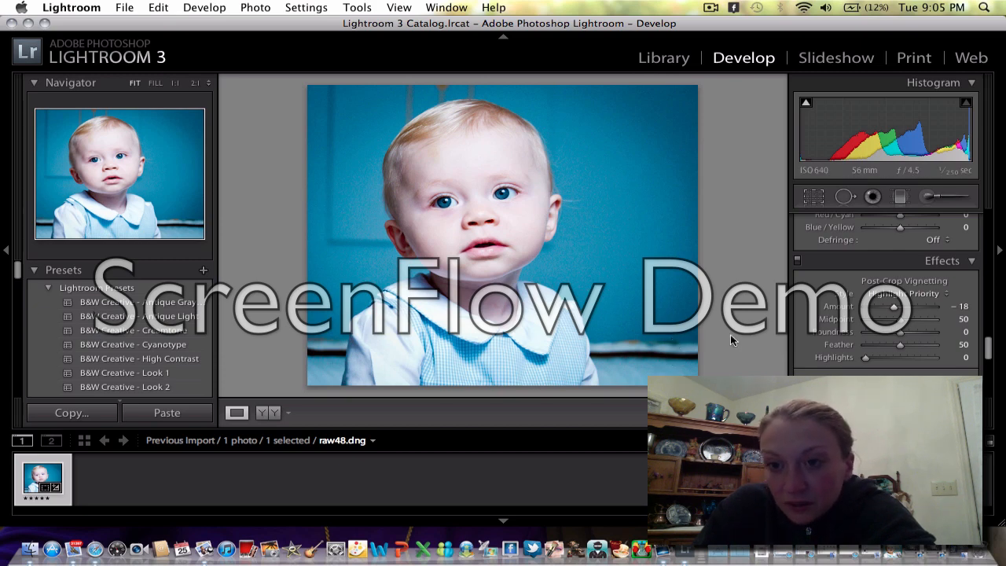
# Adjust the green color range, setting its Hue to -67 and both Saturation and Luminance to -100
pyautogui.scroll(5, 894, 313)
pyautogui.scroll(5, 894, 313)
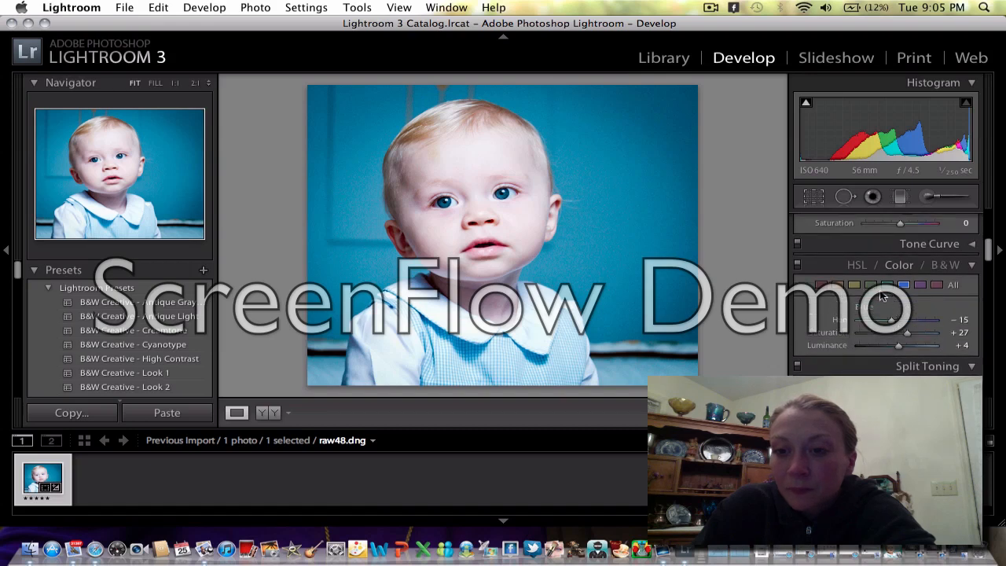
pyautogui.click(870, 285)
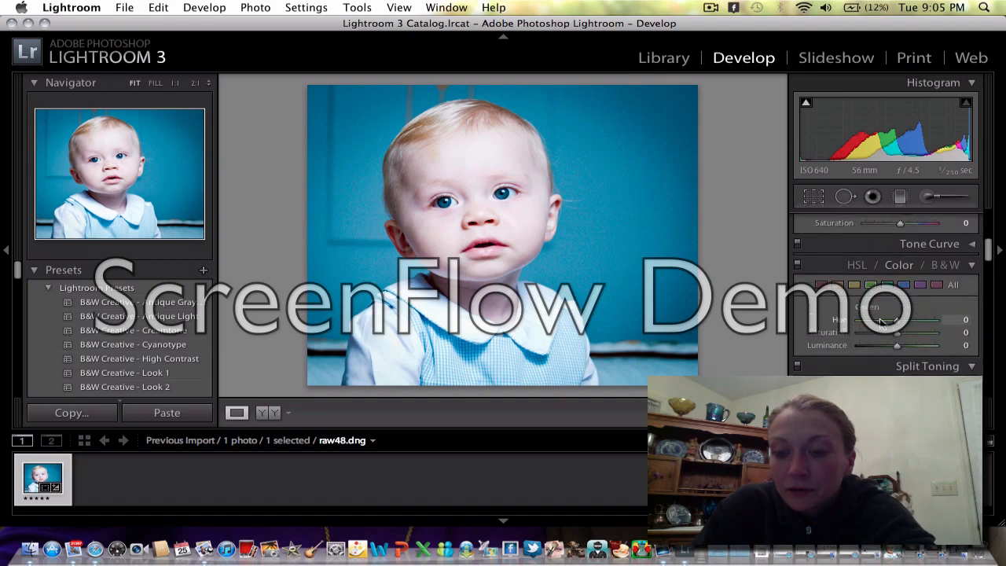
pyautogui.click(895, 334)
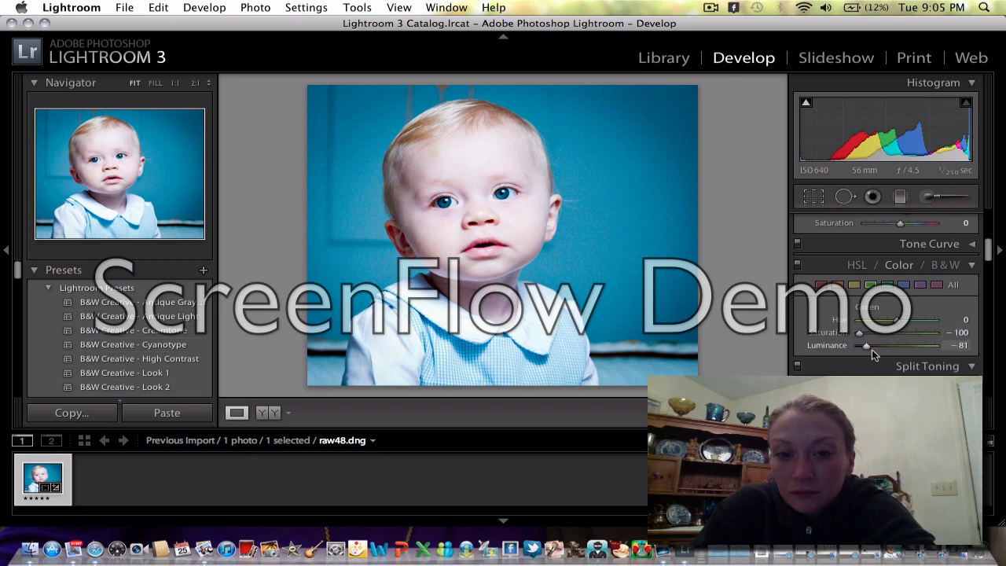
pyautogui.moveTo(871, 349); pyautogui.dragTo(857, 350)
pyautogui.moveTo(899, 322); pyautogui.dragTo(871, 327)
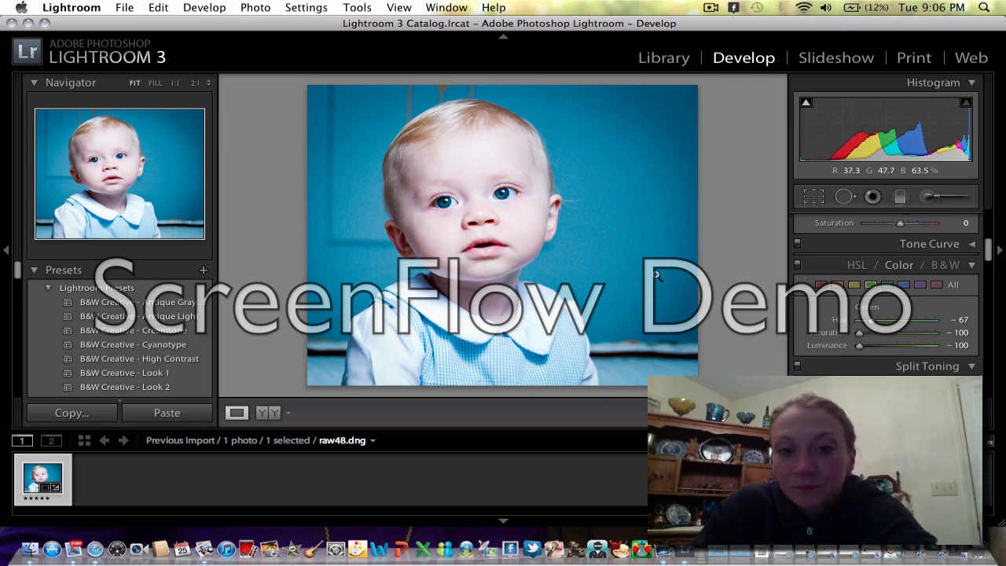
# Add a diagonal Graduated Filter from the photo's lower-left corner toward the baby's face, using the Exposure effect at -0.80
pyautogui.click(358, 8)
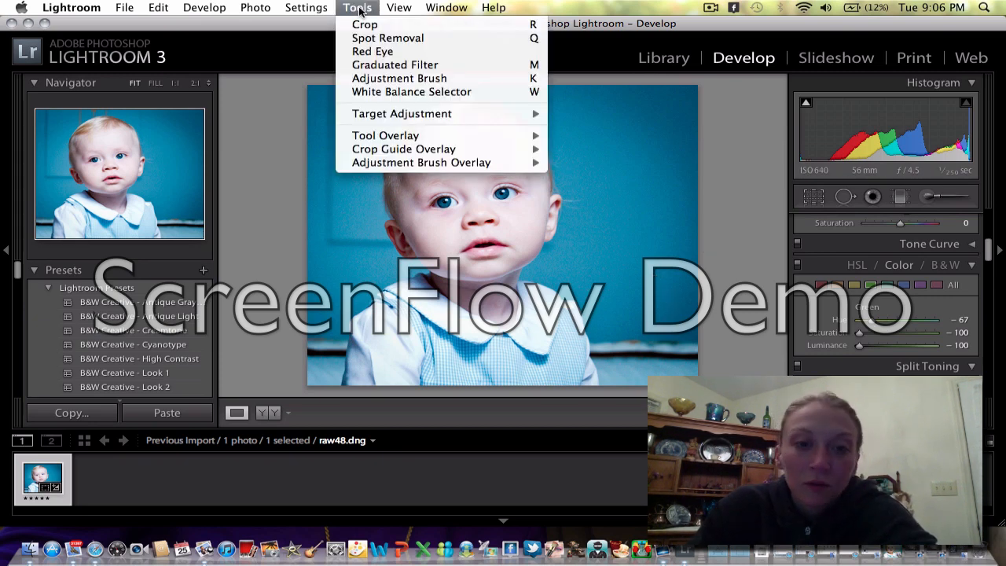
pyautogui.click(373, 66)
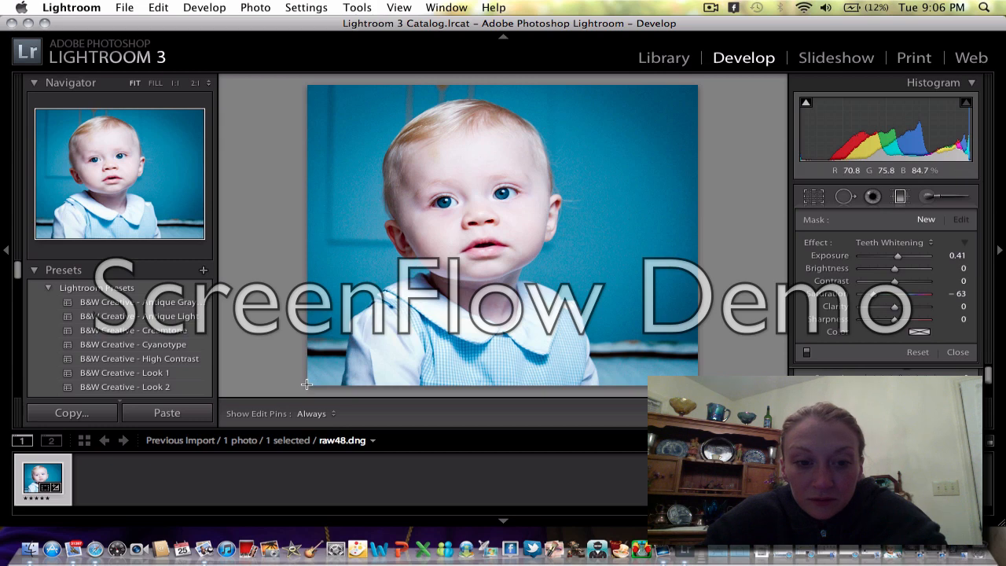
pyautogui.moveTo(307, 383); pyautogui.dragTo(495, 244)
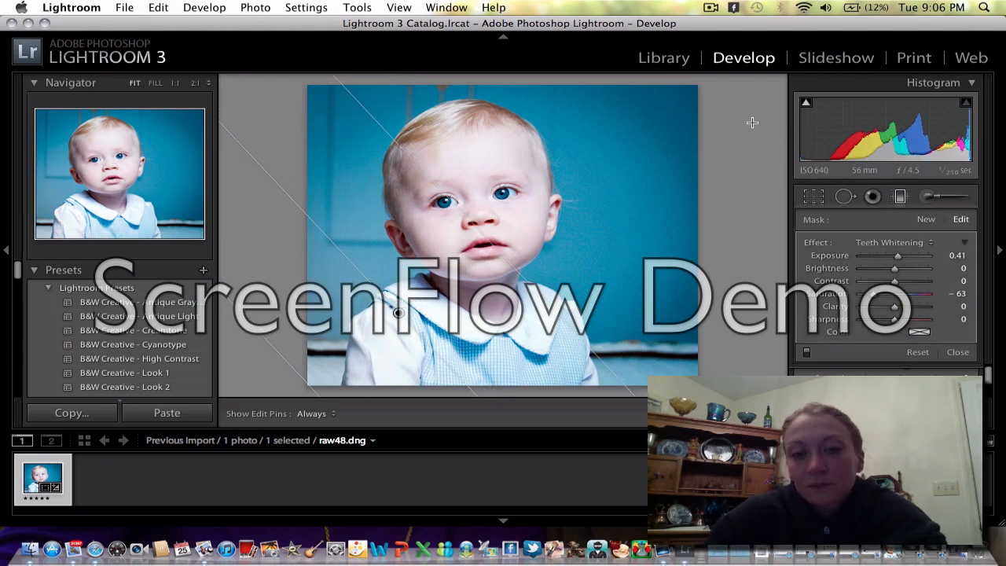
pyautogui.click(928, 245)
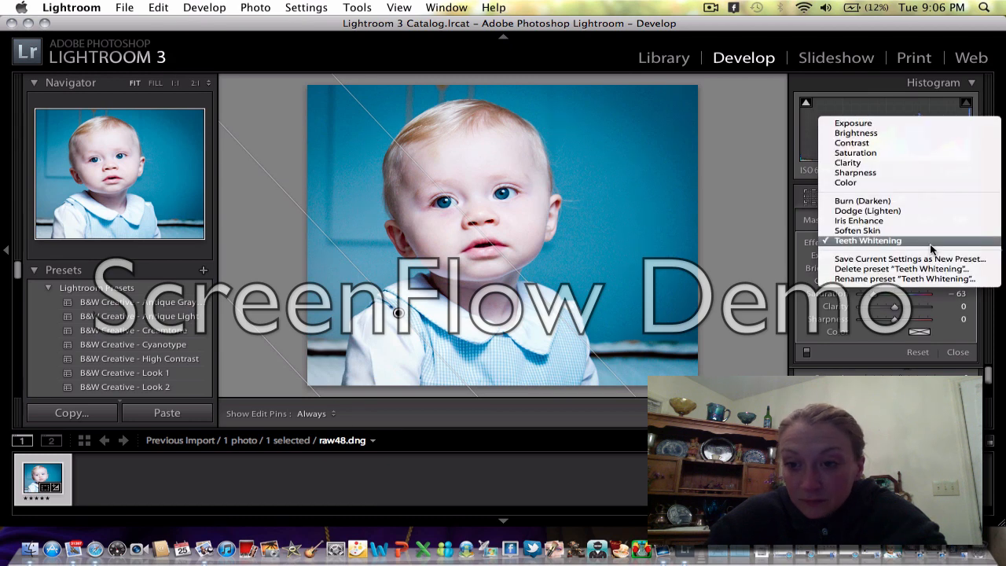
pyautogui.click(868, 122)
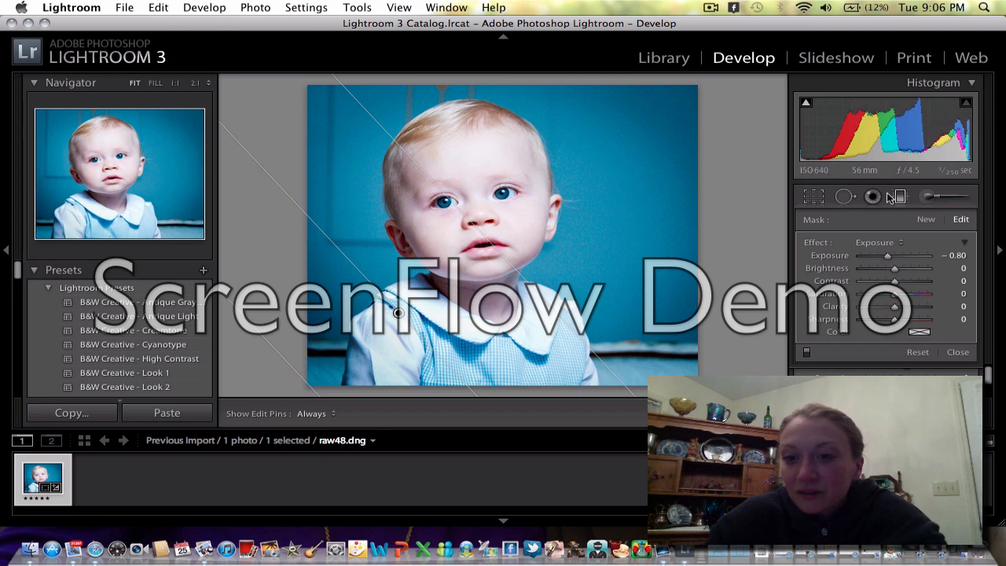
# Set the graduated filter's Exposure to -1.08, shift it slightly toward the photo's upper right, and close the filter
pyautogui.moveTo(885, 255); pyautogui.dragTo(883, 255)
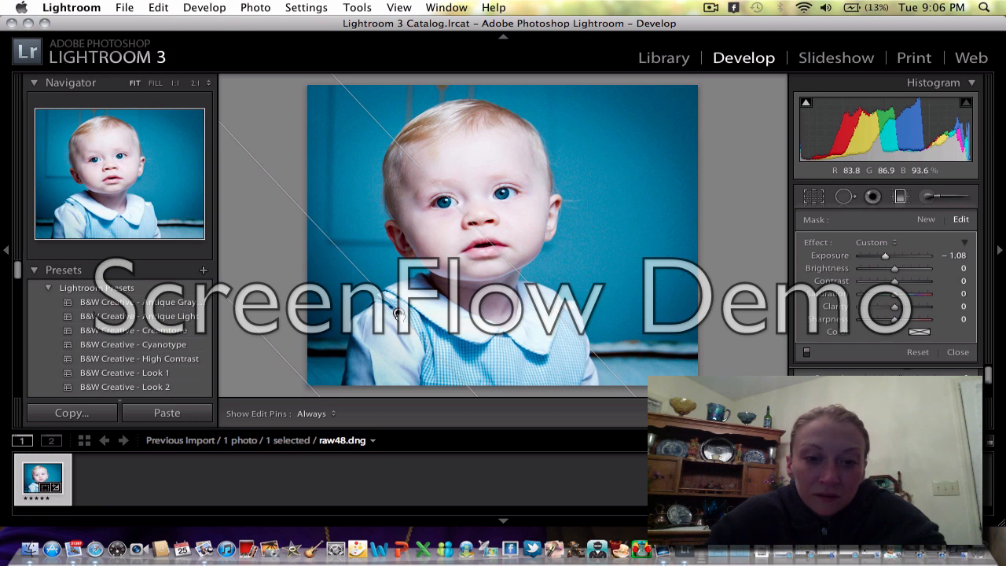
pyautogui.moveTo(396, 314)
pyautogui.mouseDown()
pyautogui.moveTo(430, 301)
pyautogui.moveTo(412, 303)
pyautogui.mouseUp()
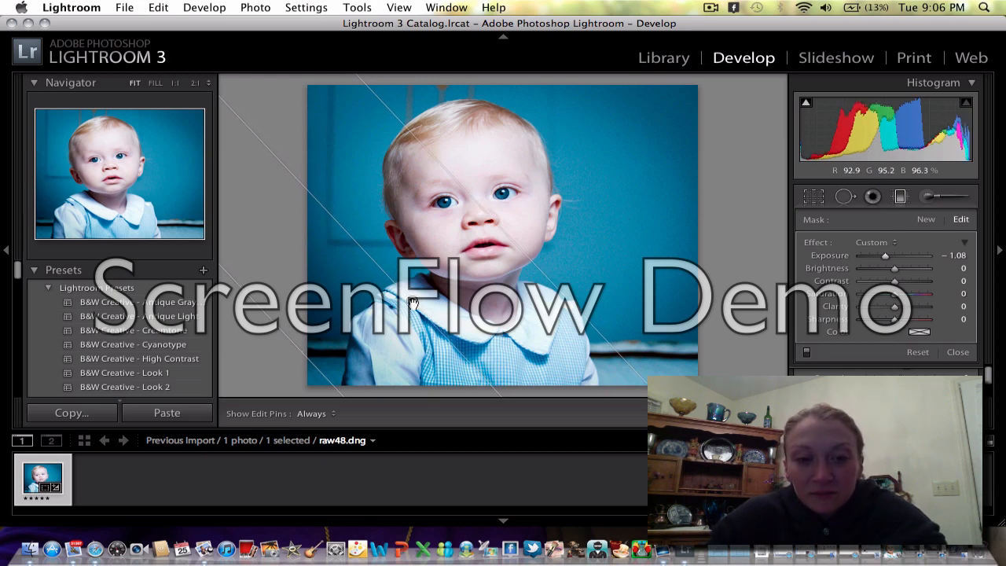
pyautogui.press('m')
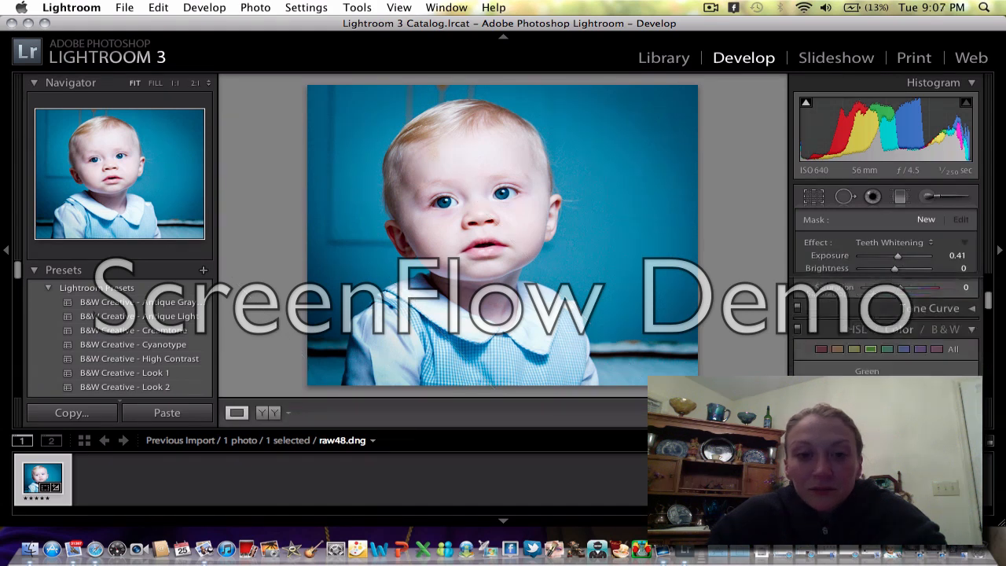
# Add a second diagonal Graduated Filter from the photo's upper-right corner toward the lower left, using the Exposure effect at -0.80 with Brightness 26
pyautogui.click(356, 9)
pyautogui.click(398, 69)
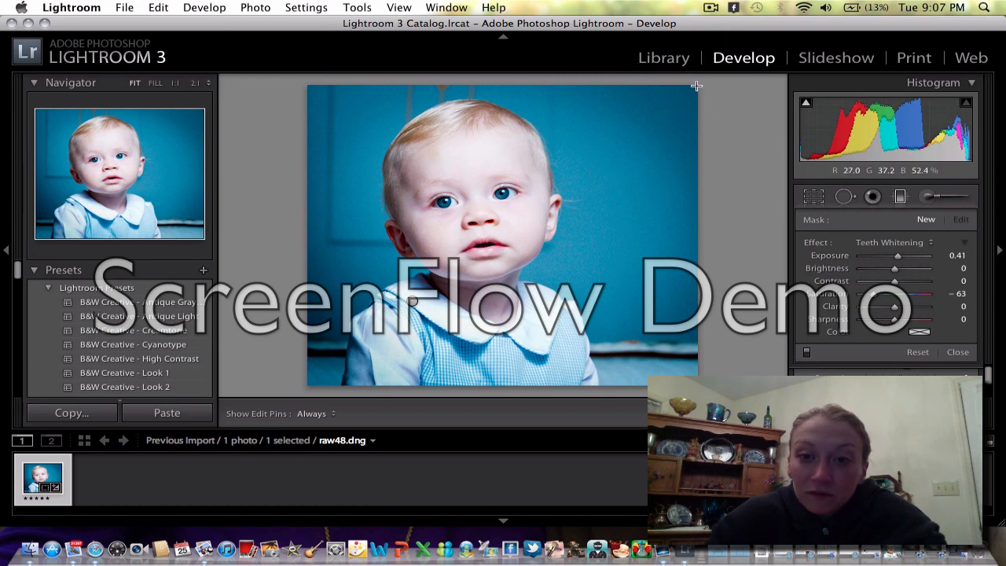
pyautogui.moveTo(696, 85); pyautogui.dragTo(407, 329)
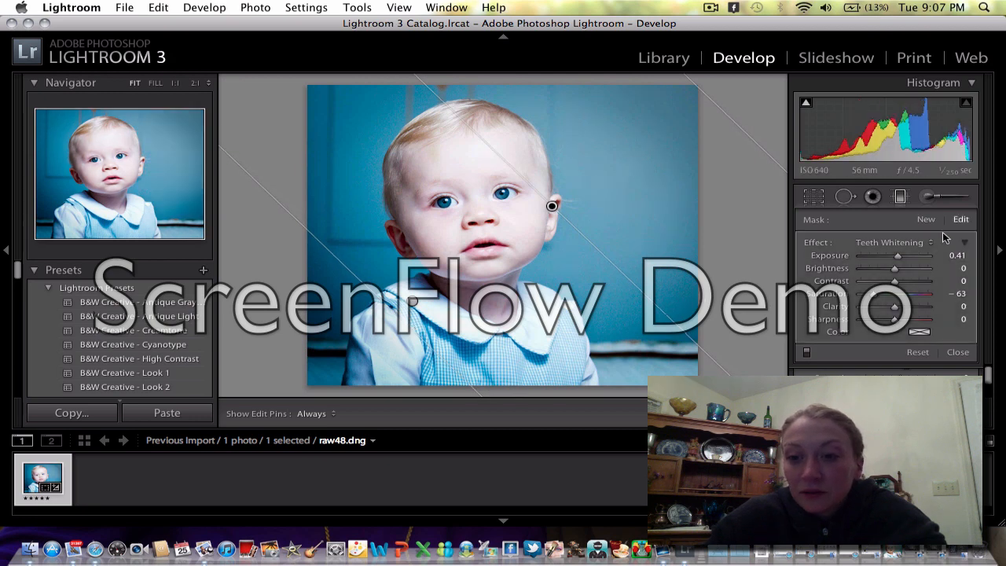
pyautogui.click(932, 243)
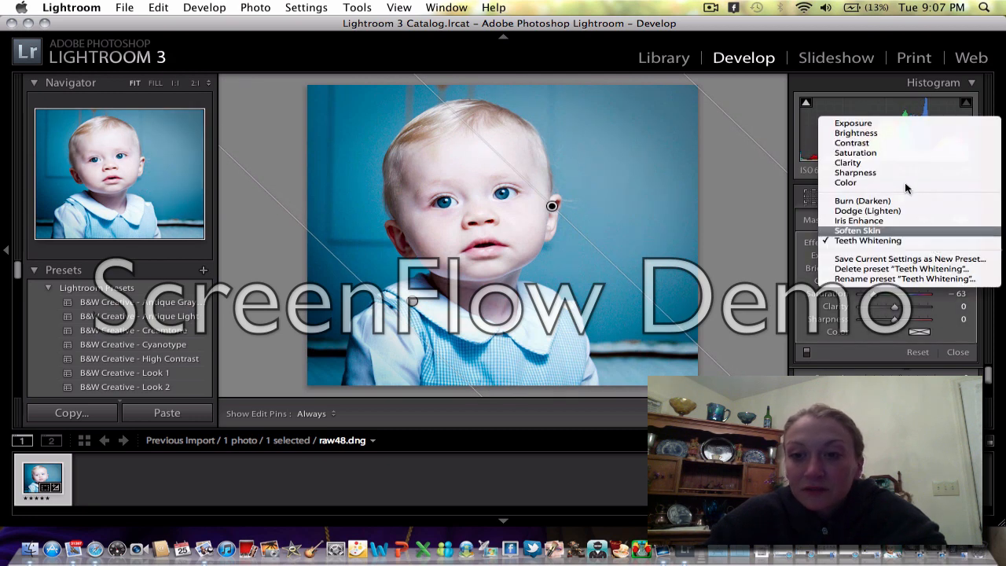
pyautogui.click(889, 120)
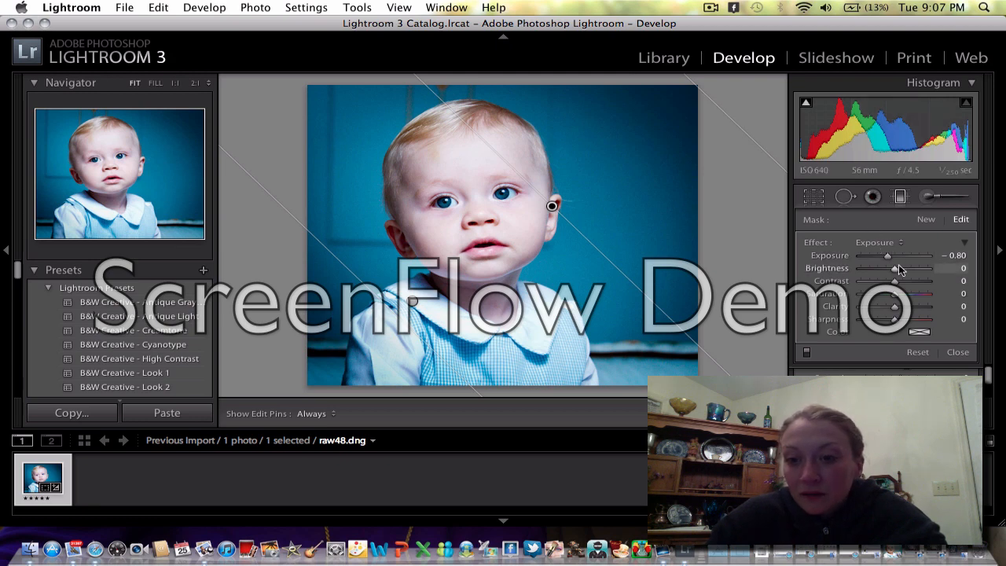
pyautogui.moveTo(896, 268); pyautogui.dragTo(899, 269)
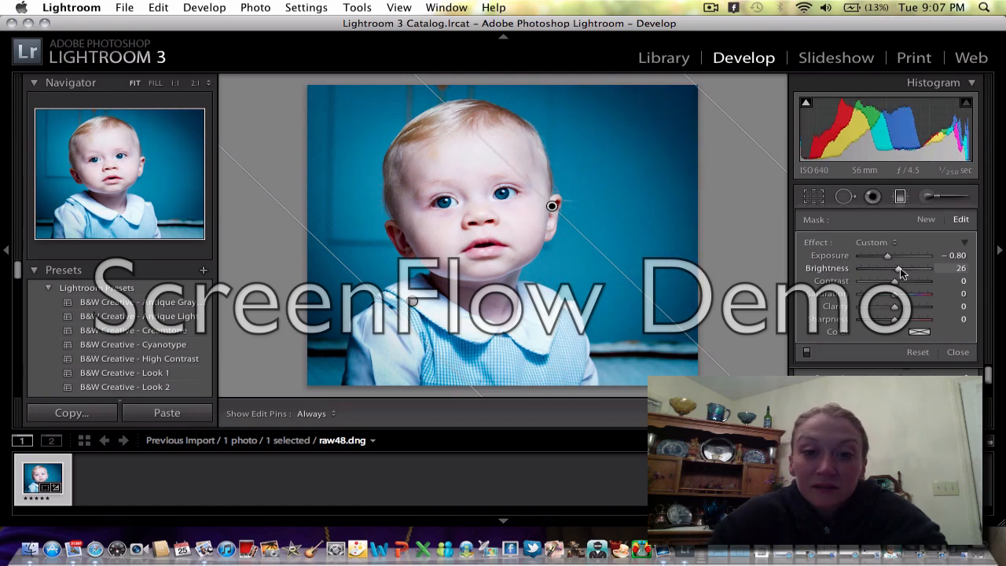
pyautogui.press('k')
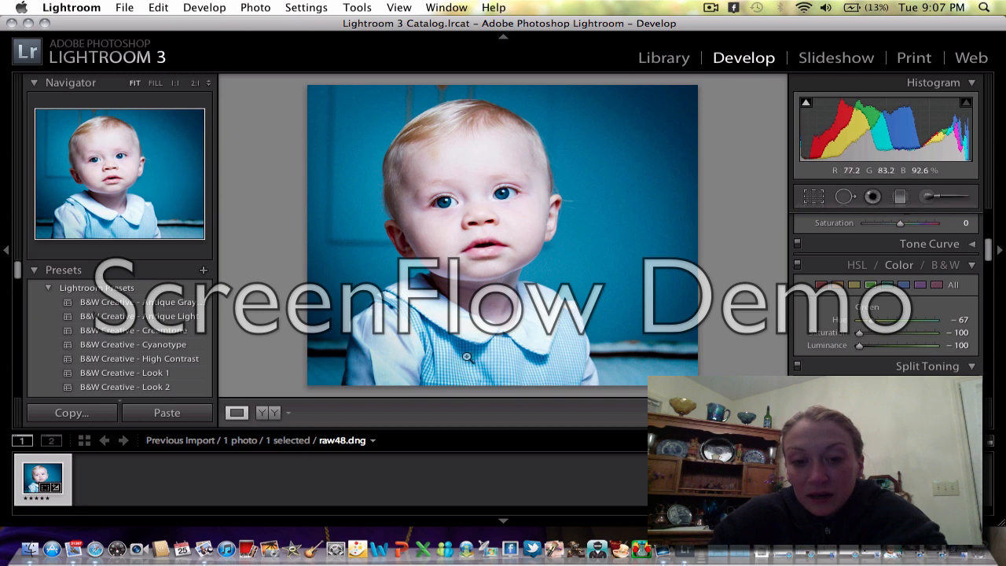
# Zoom in on the eyes and paint an Adjustment Brush mask over the iris at the photo's right, with the mask overlay shown
pyautogui.scroll(-10, 929, 319)
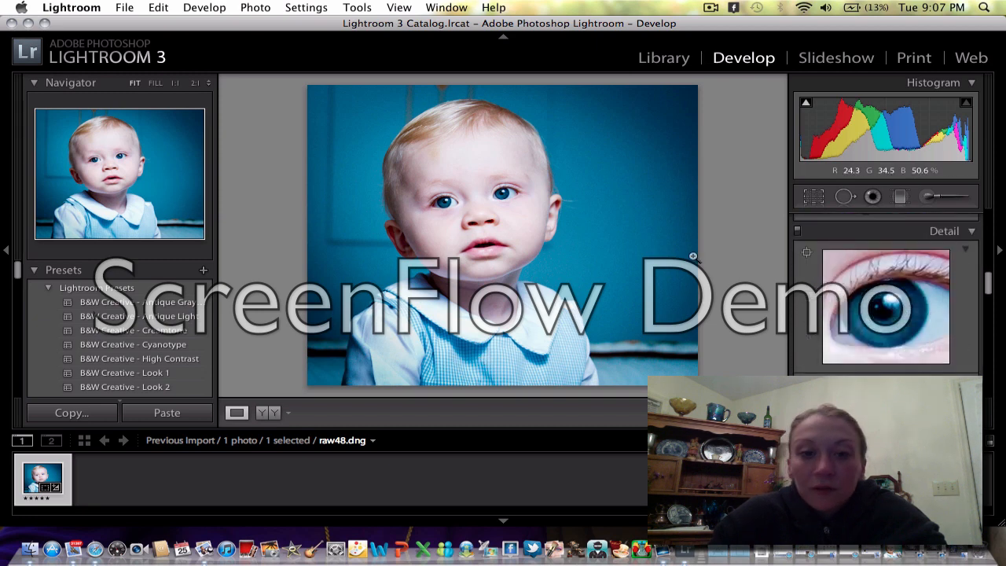
pyautogui.click(502, 197)
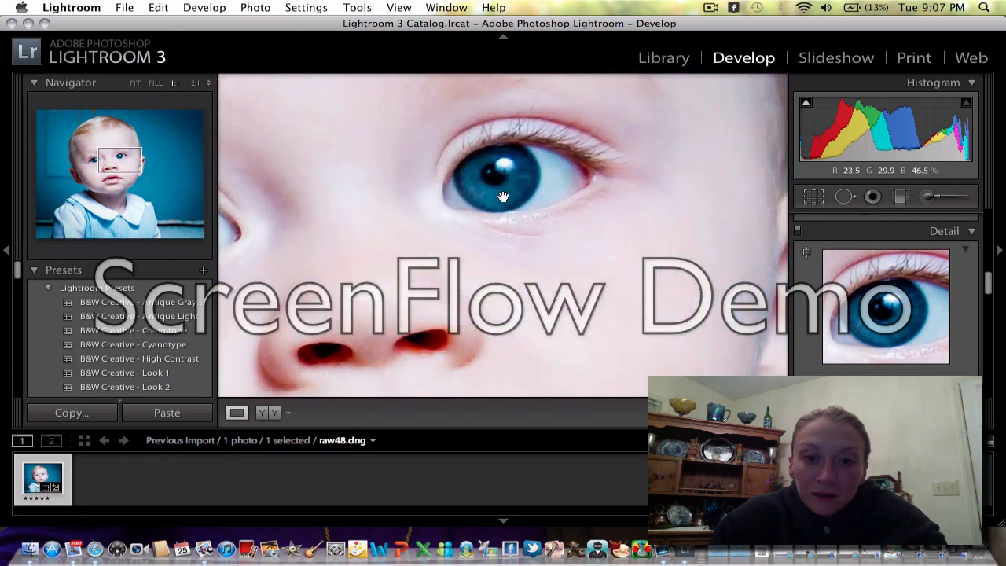
pyautogui.moveTo(426, 225); pyautogui.dragTo(559, 232)
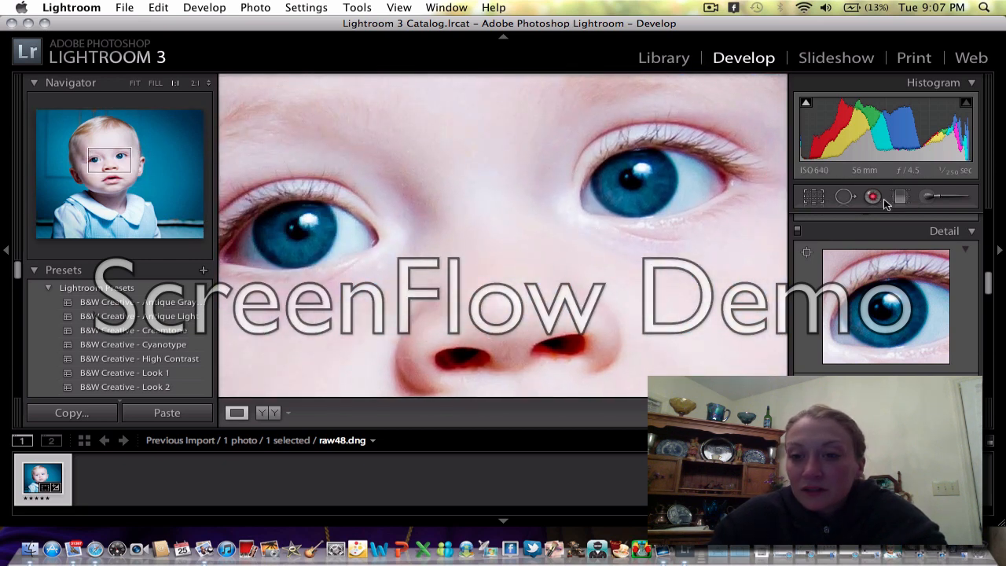
pyautogui.click(927, 197)
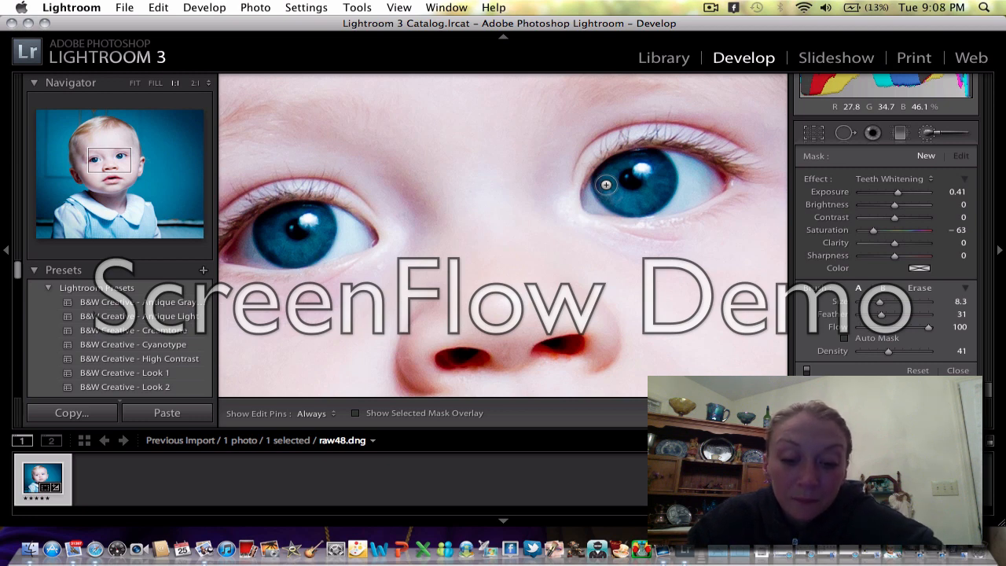
pyautogui.press('o')
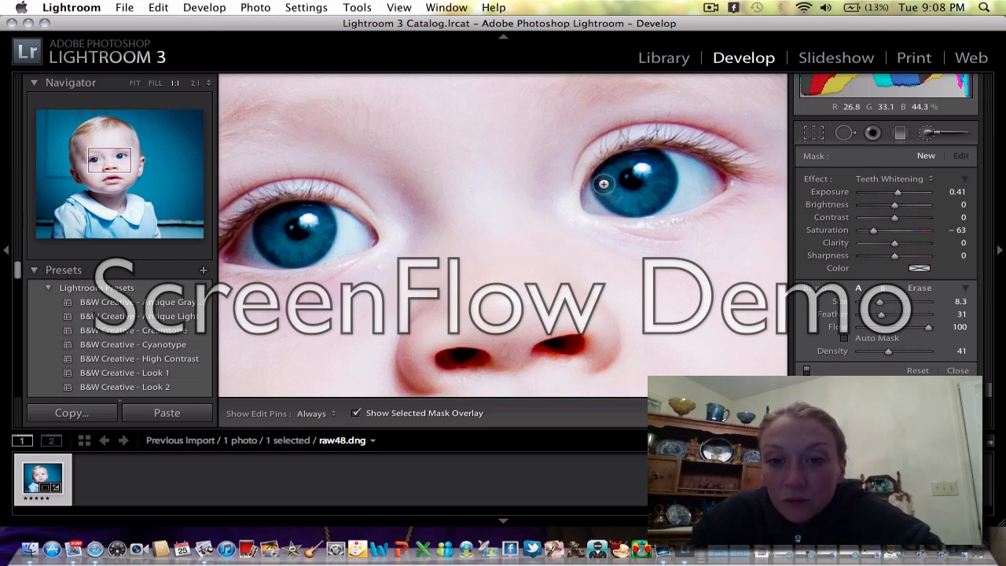
pyautogui.moveTo(605, 182)
pyautogui.mouseDown()
pyautogui.moveTo(626, 201)
pyautogui.moveTo(656, 196)
pyautogui.mouseUp()
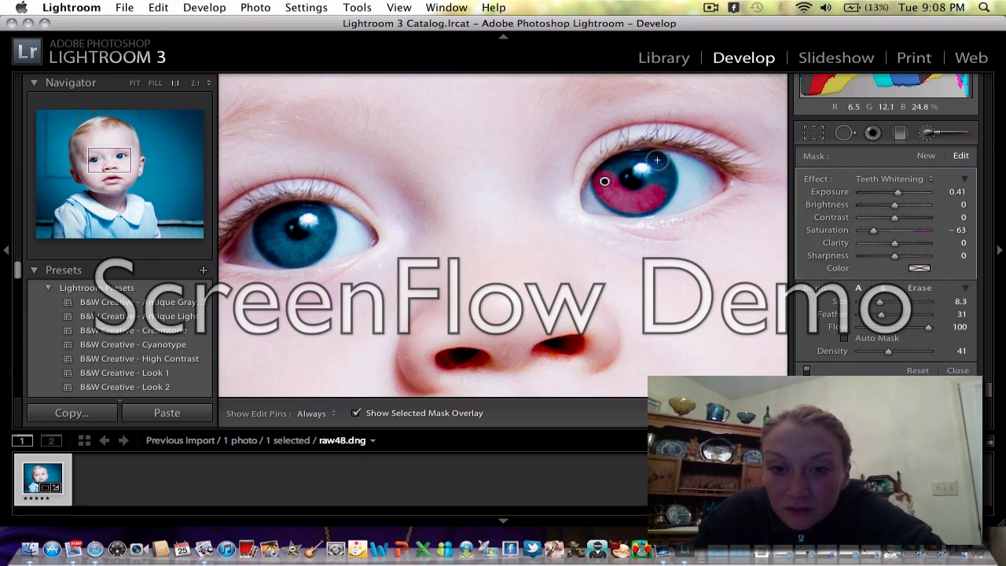
pyautogui.press('h')
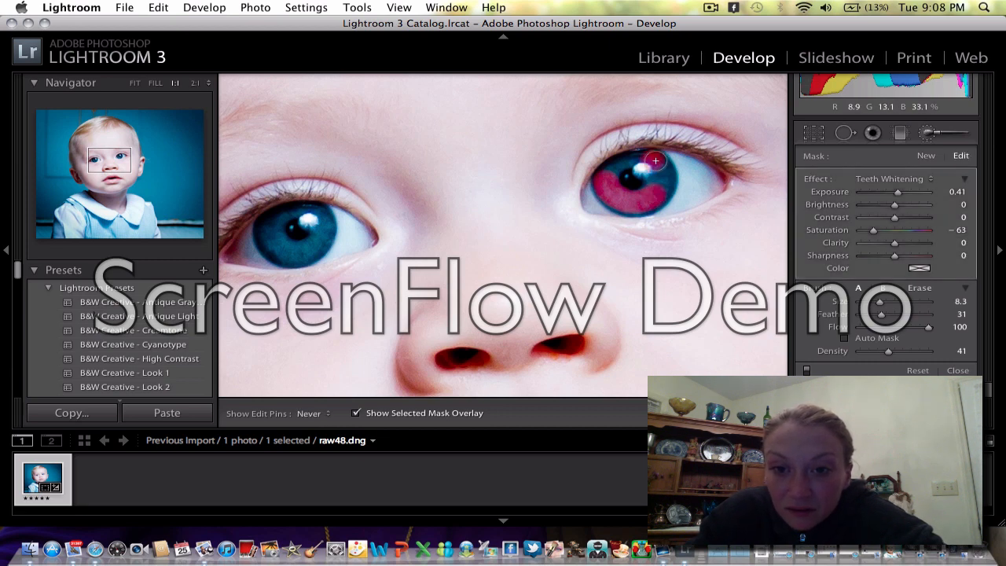
pyautogui.moveTo(654, 160); pyautogui.dragTo(659, 188)
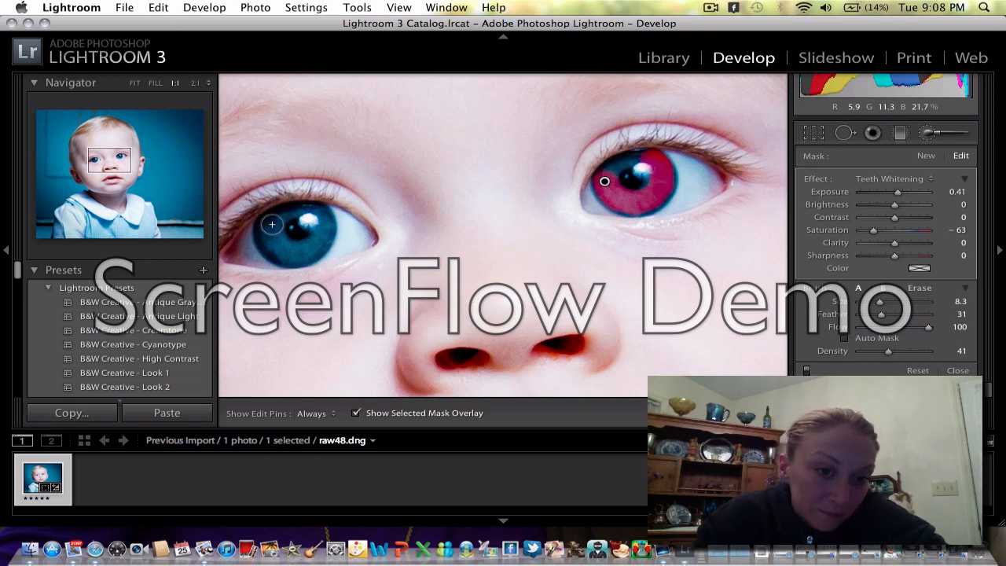
pyautogui.press('h')
pyautogui.moveTo(272, 225)
pyautogui.mouseDown()
pyautogui.moveTo(275, 245)
pyautogui.moveTo(289, 252)
pyautogui.moveTo(317, 239)
pyautogui.mouseUp()
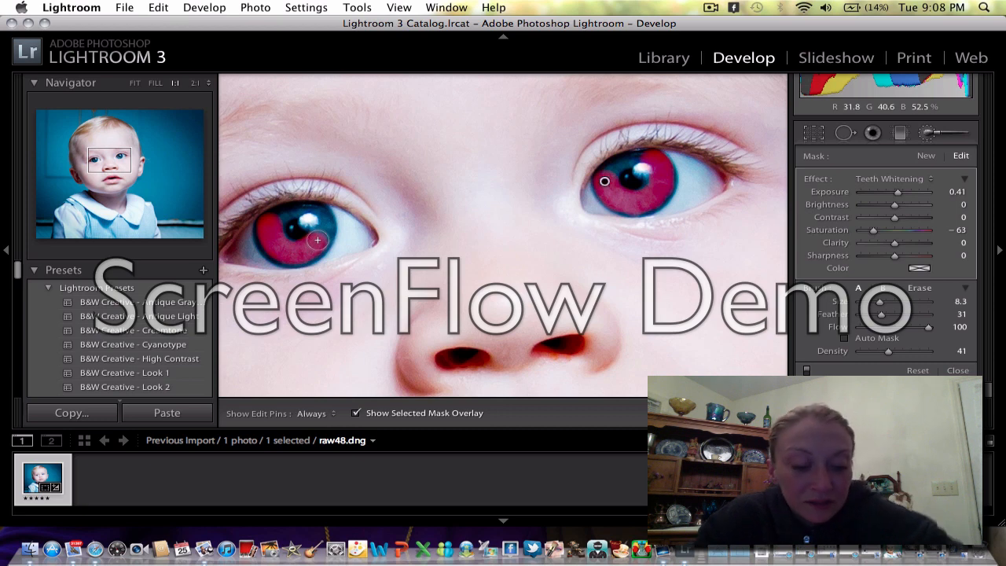
pyautogui.press('super+z')
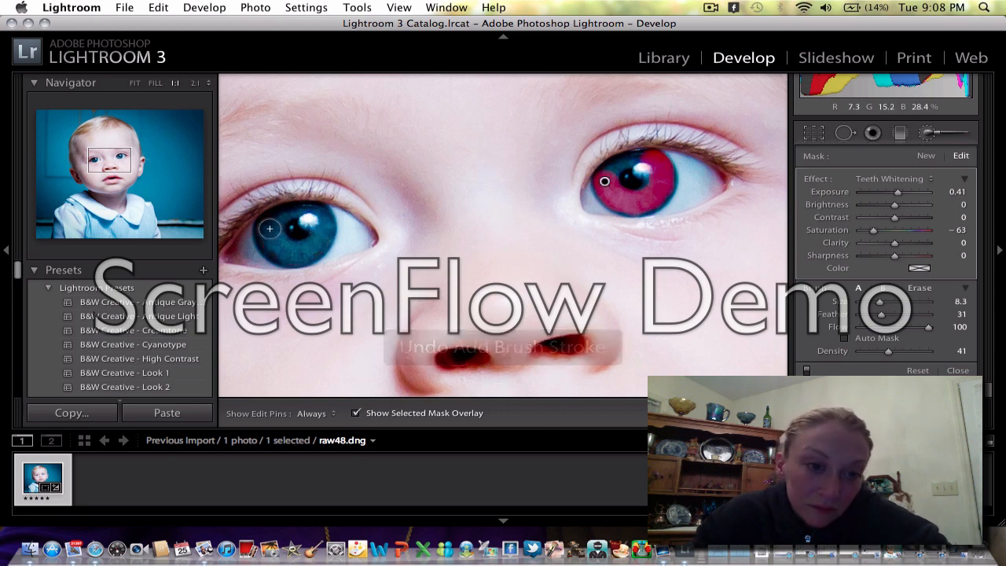
# Extend the brush mask over the iris at the photo's left, painting around its pupil
pyautogui.moveTo(267, 229); pyautogui.dragTo(281, 249)
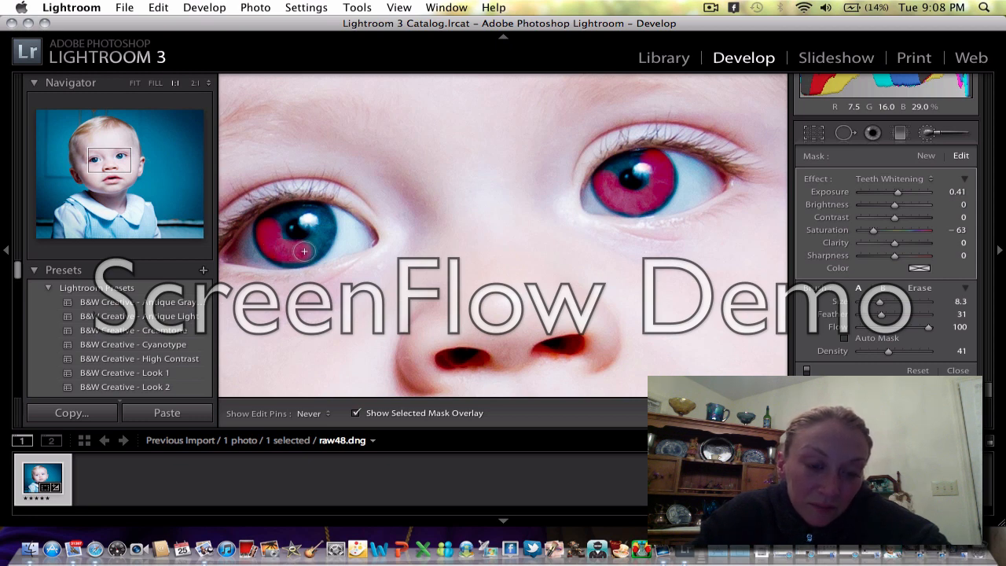
pyautogui.press('h')
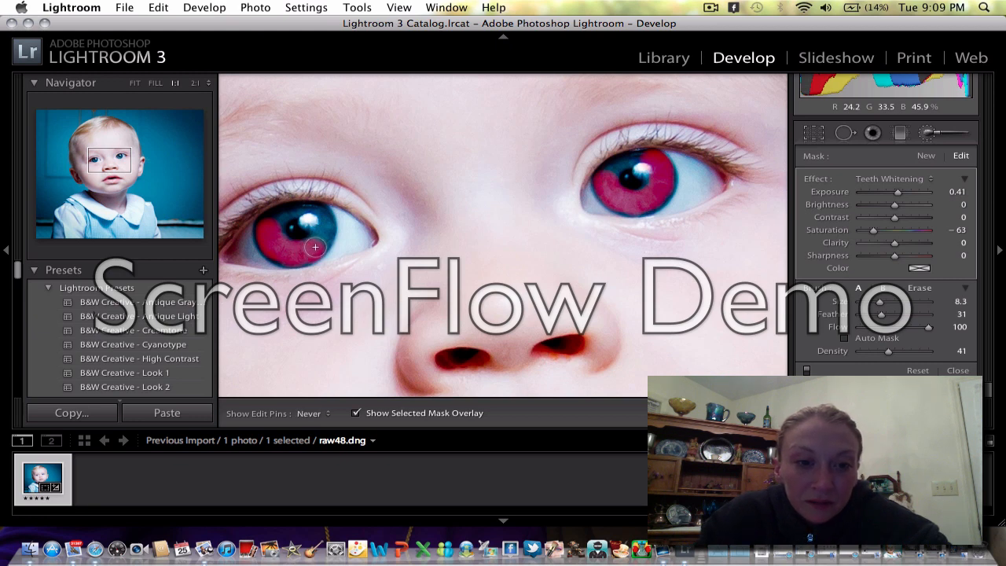
pyautogui.press('h')
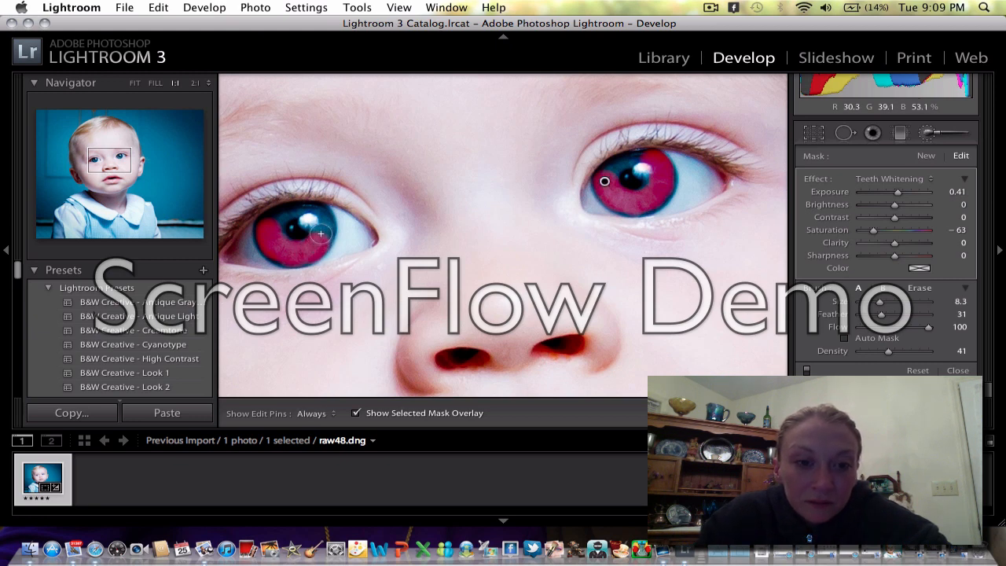
pyautogui.press('h')
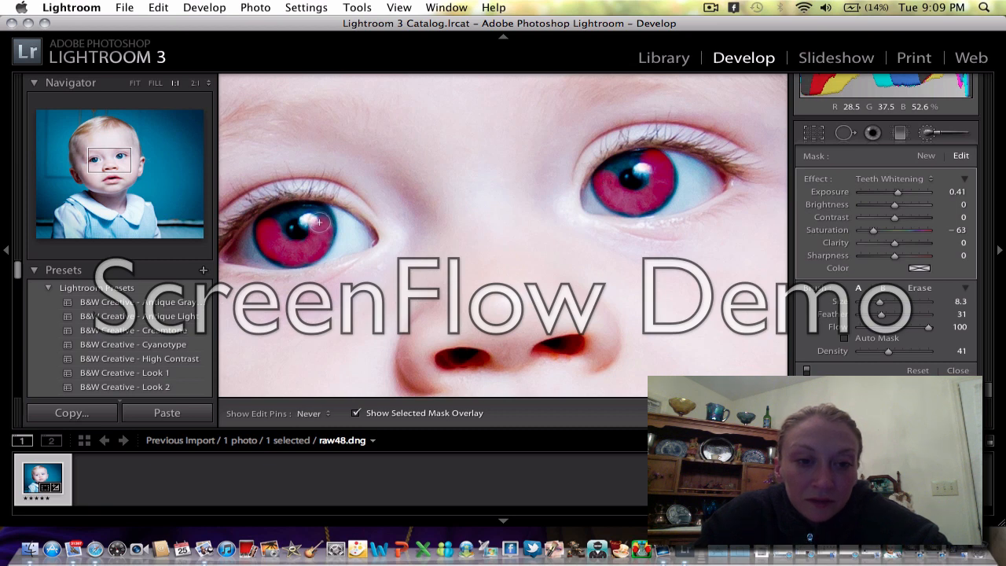
pyautogui.press('h')
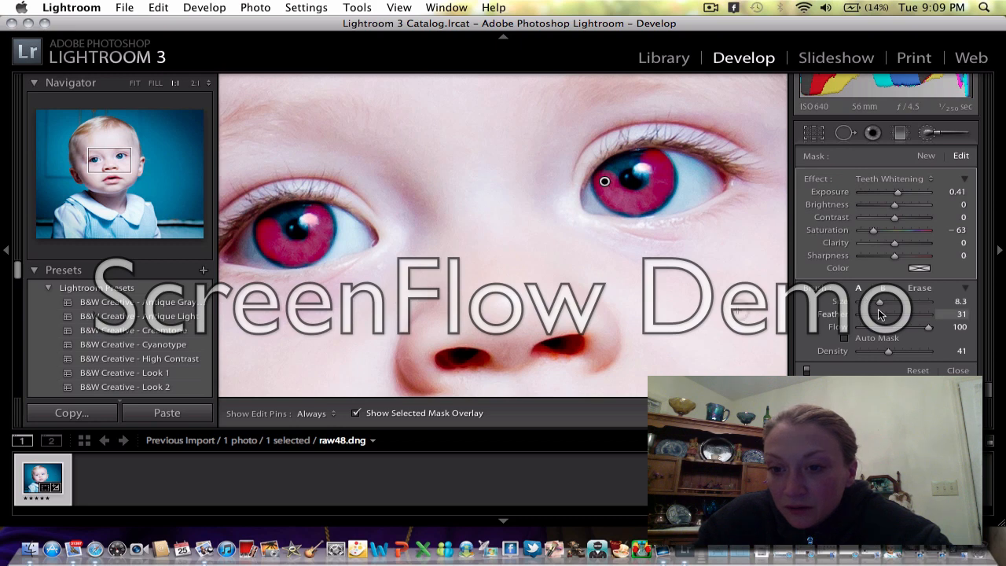
# Reduce the brush size to 5.3 and fill in the unmasked upper parts of both irises
pyautogui.moveTo(878, 303); pyautogui.dragTo(877, 306)
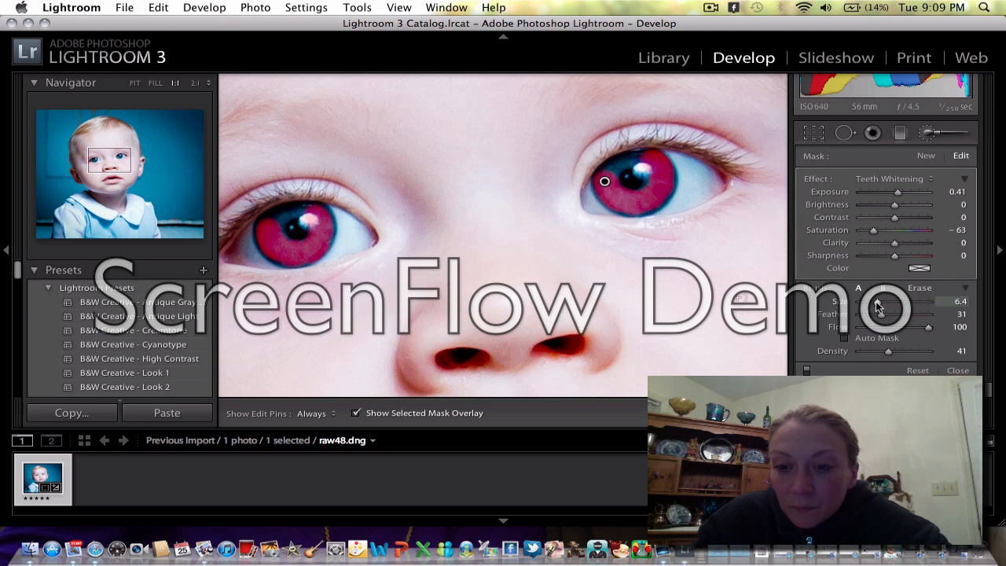
pyautogui.moveTo(877, 305); pyautogui.dragTo(879, 307)
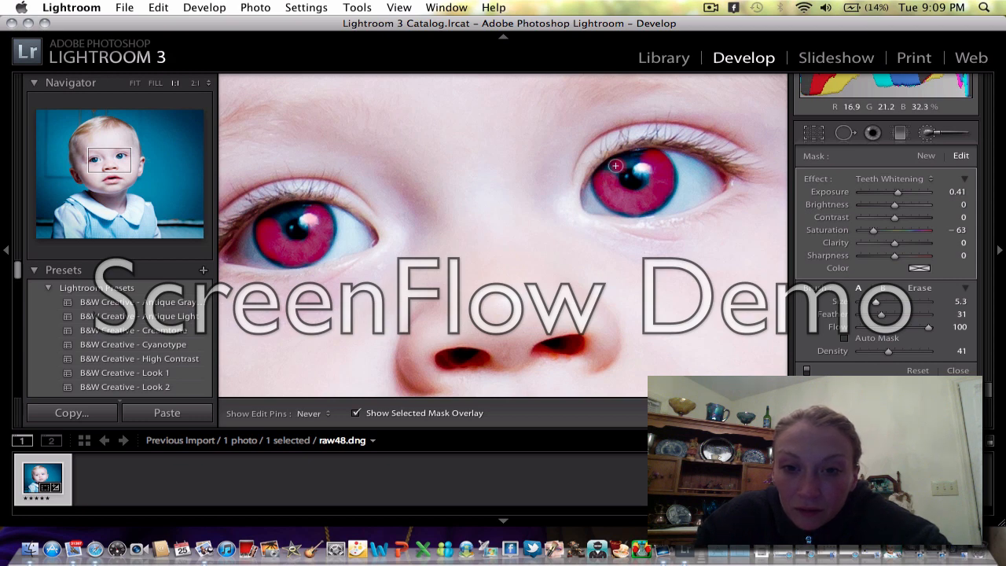
pyautogui.press('h')
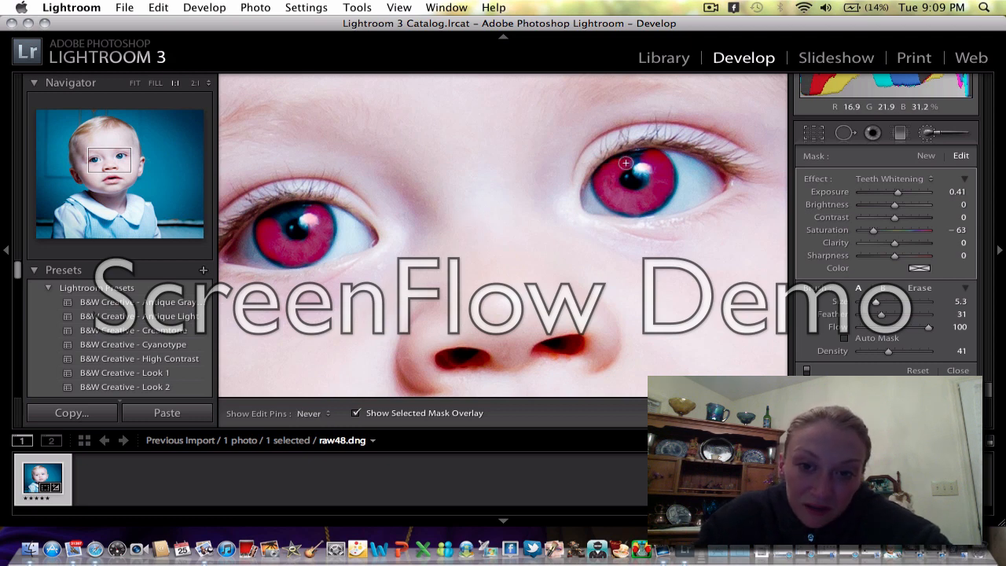
pyautogui.press('h')
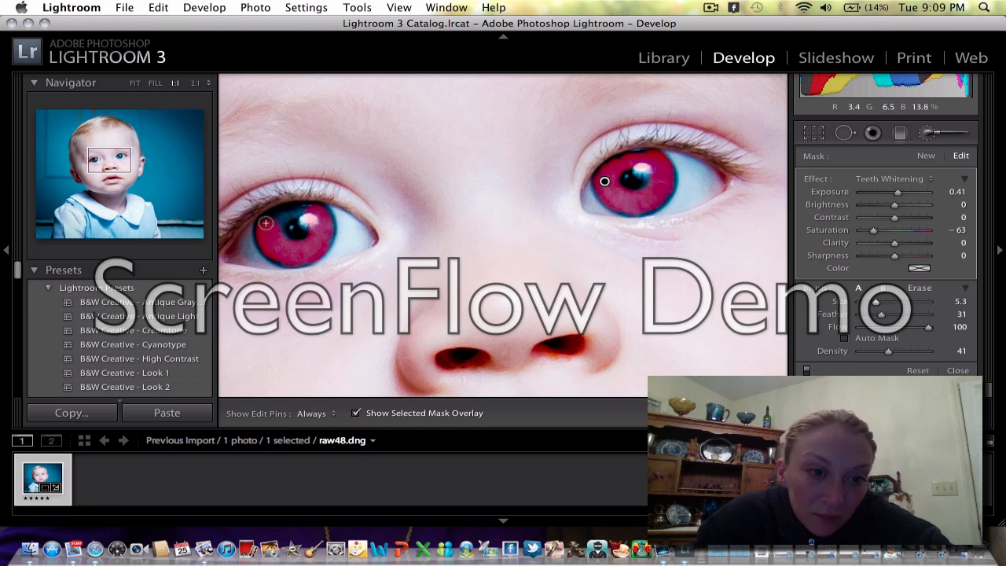
pyautogui.press('h')
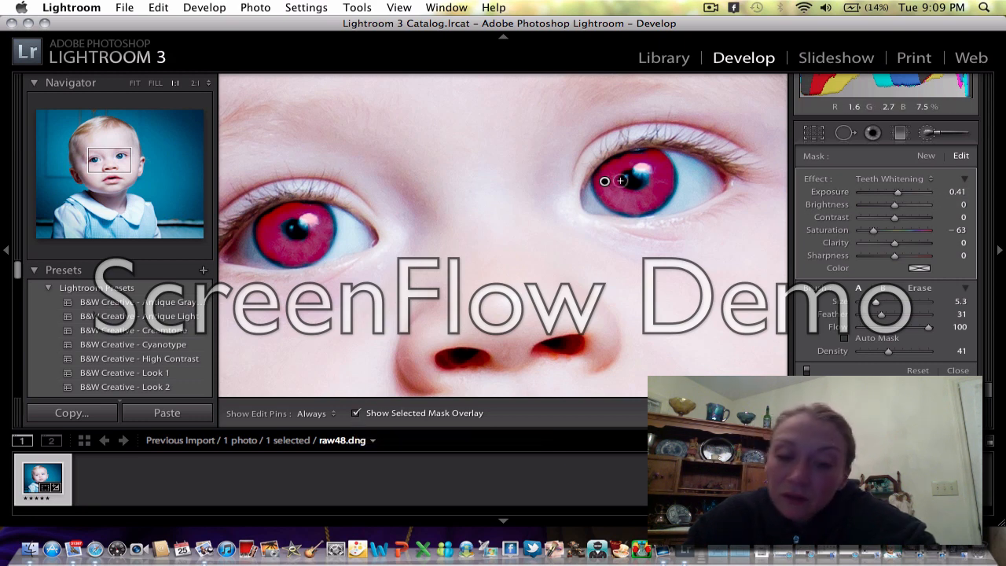
# Hide the mask overlay and apply Iris Enhance to the irises with Brightness 54, Contrast 51 and Saturation 69, then close the brush
pyautogui.click(355, 413)
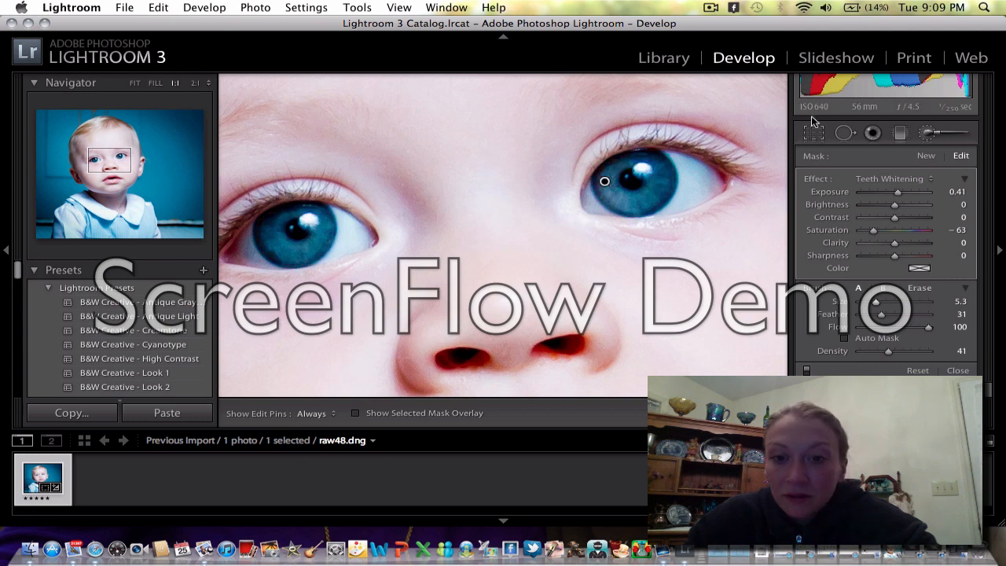
pyautogui.click(927, 181)
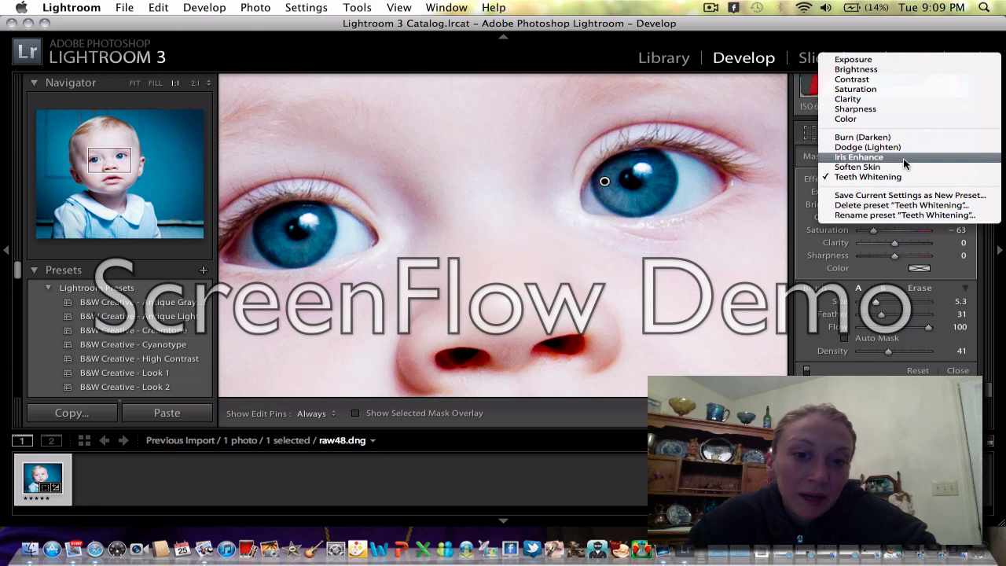
pyautogui.click(903, 157)
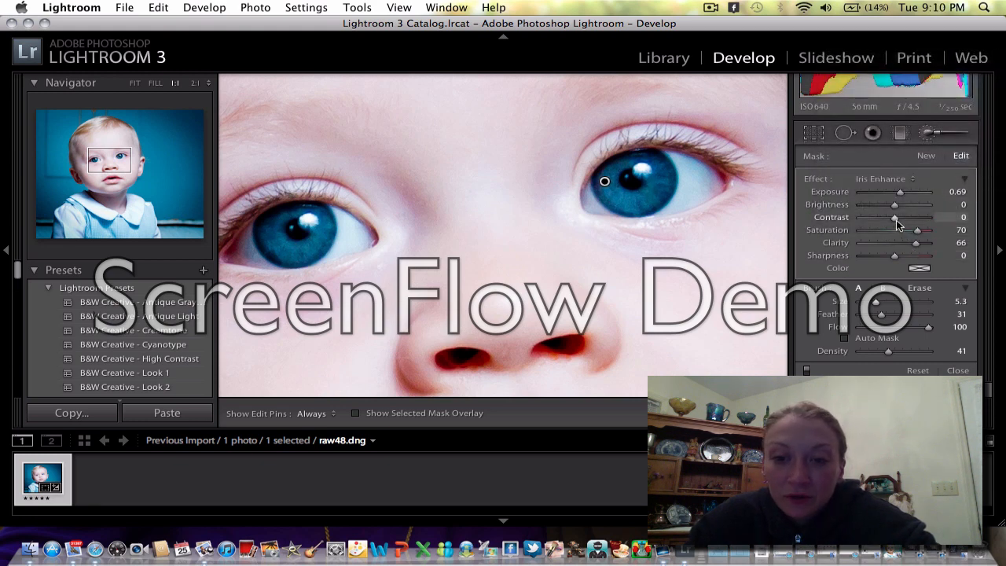
pyautogui.moveTo(895, 218)
pyautogui.mouseDown()
pyautogui.moveTo(924, 231)
pyautogui.moveTo(903, 207)
pyautogui.mouseUp()
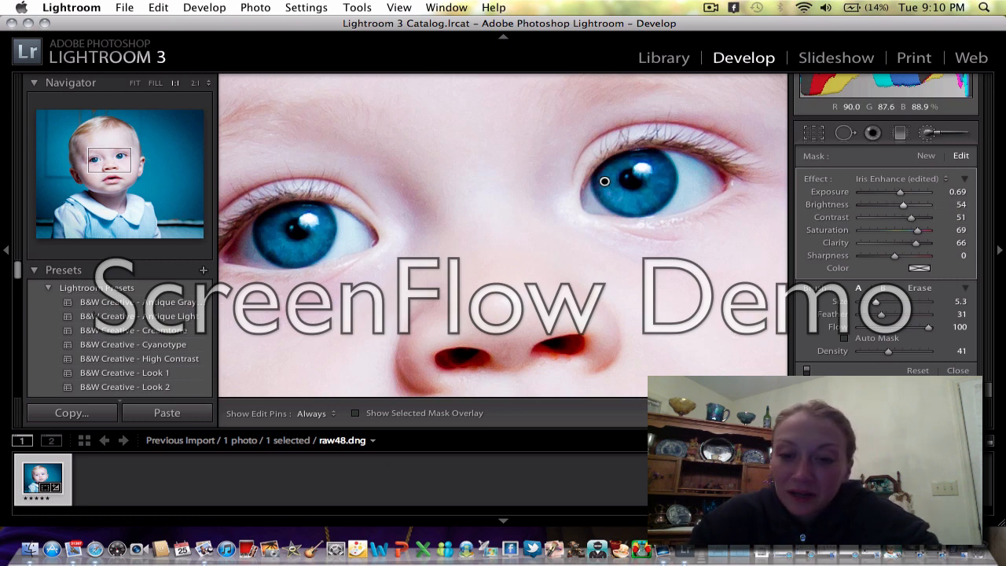
pyautogui.press('k')
pyautogui.click(610, 289)
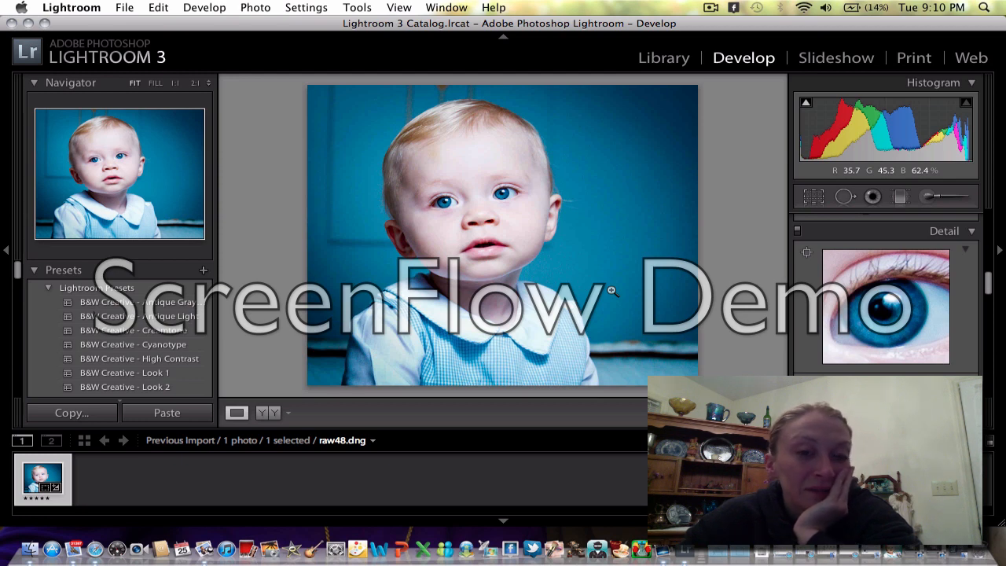
# Try a graduated filter down from the photo's upper edge to below the face, using the Exposure effect at -0.80
pyautogui.click(357, 8)
pyautogui.click(376, 64)
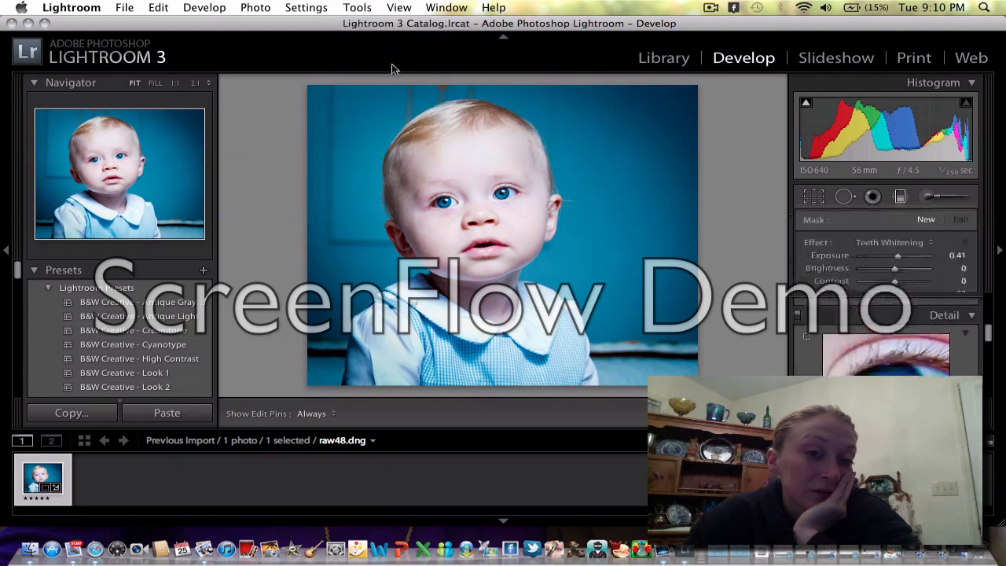
pyautogui.moveTo(481, 84); pyautogui.dragTo(493, 238)
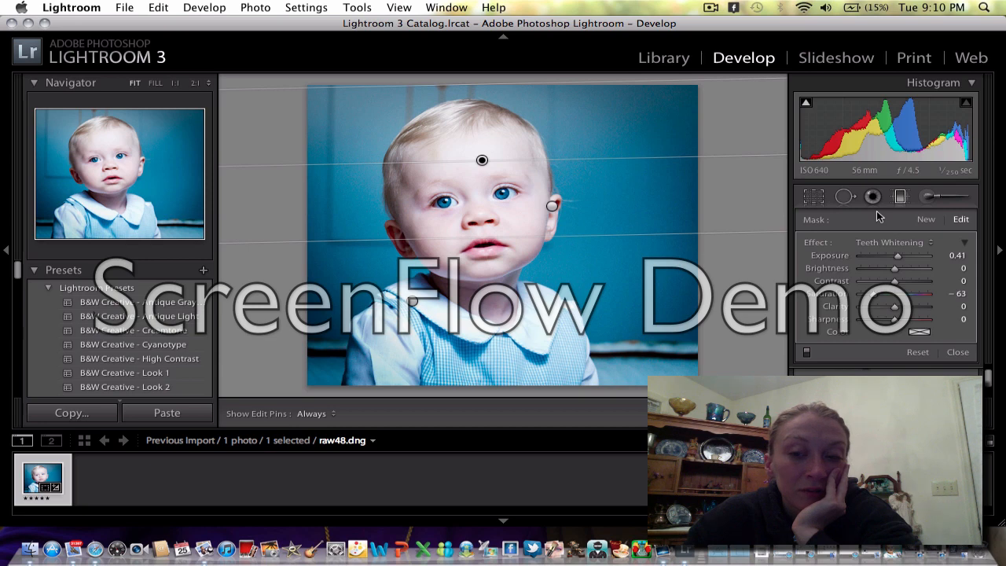
pyautogui.click(929, 244)
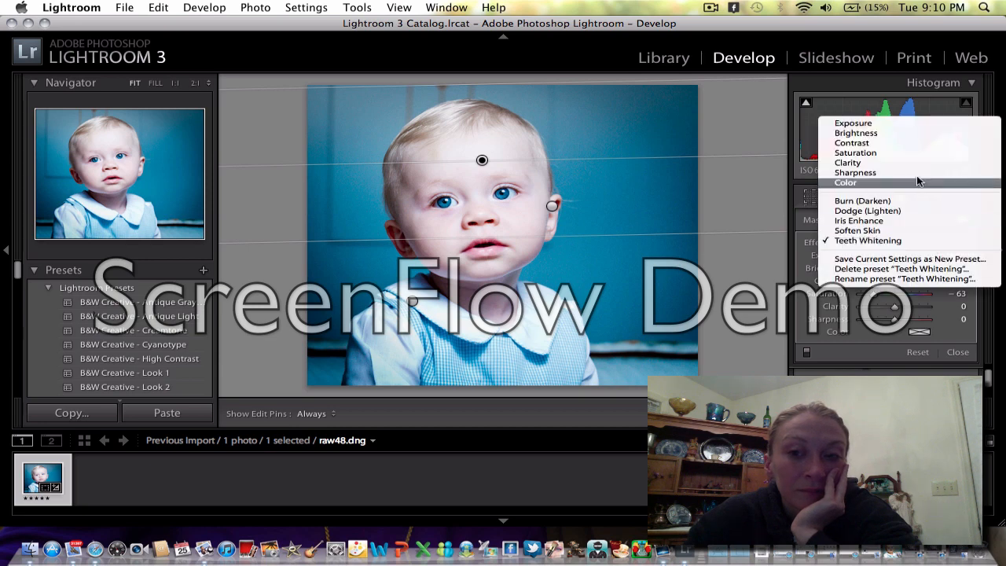
pyautogui.click(901, 125)
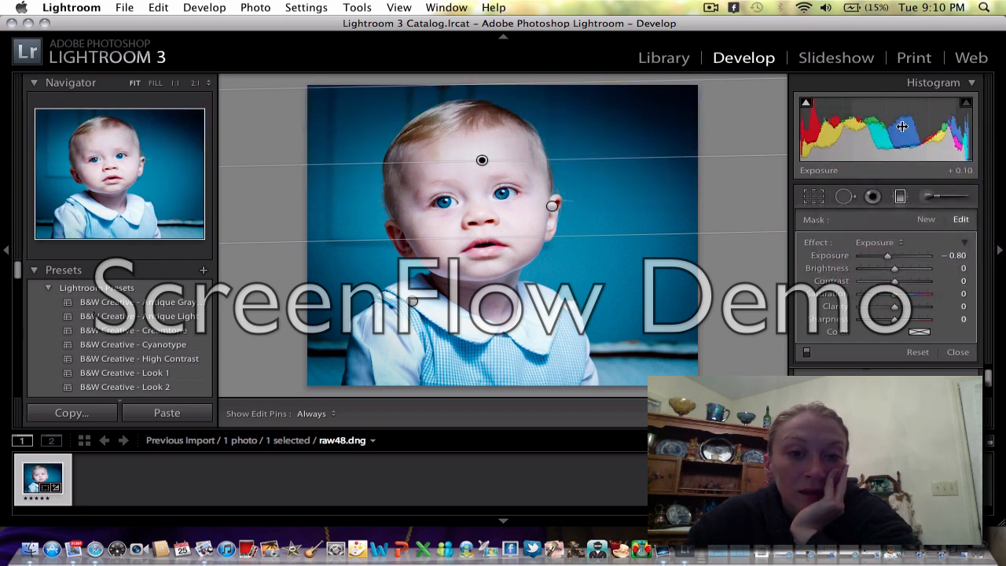
# Undo the exposure adjustment and the newly added graduated filter, and leave the Graduated Filter tool
pyautogui.press('super+z')
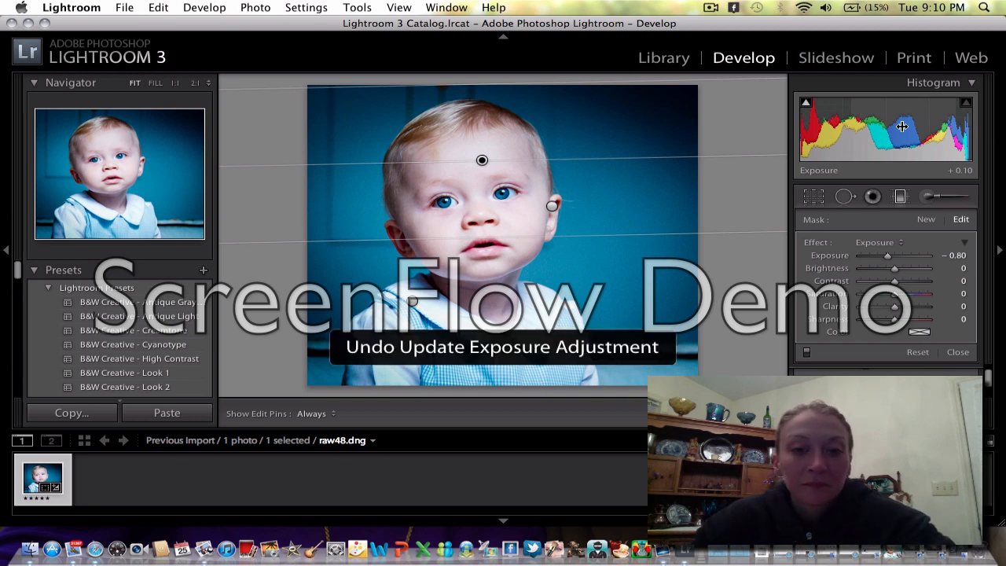
pyautogui.press('super+z')
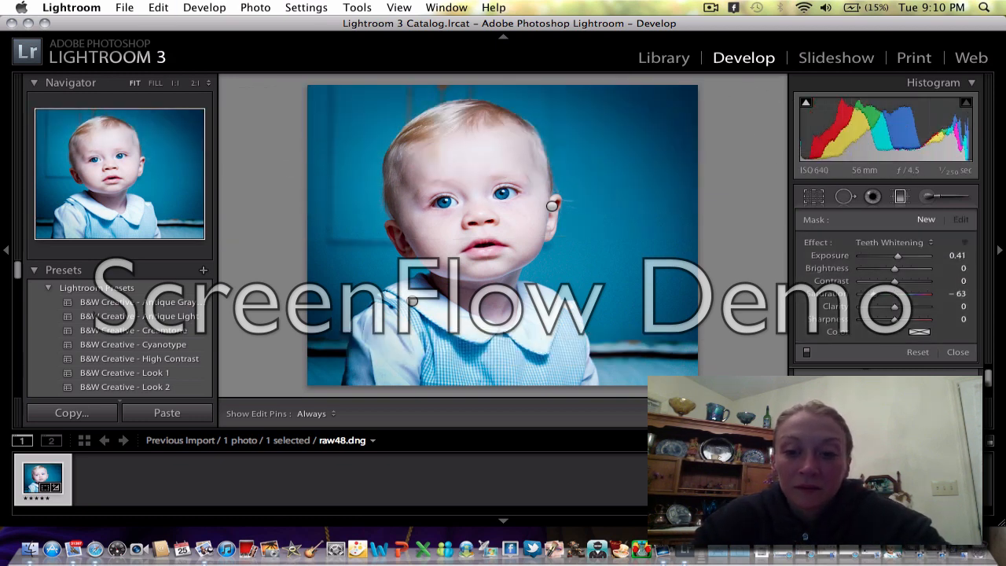
pyautogui.click(764, 413)
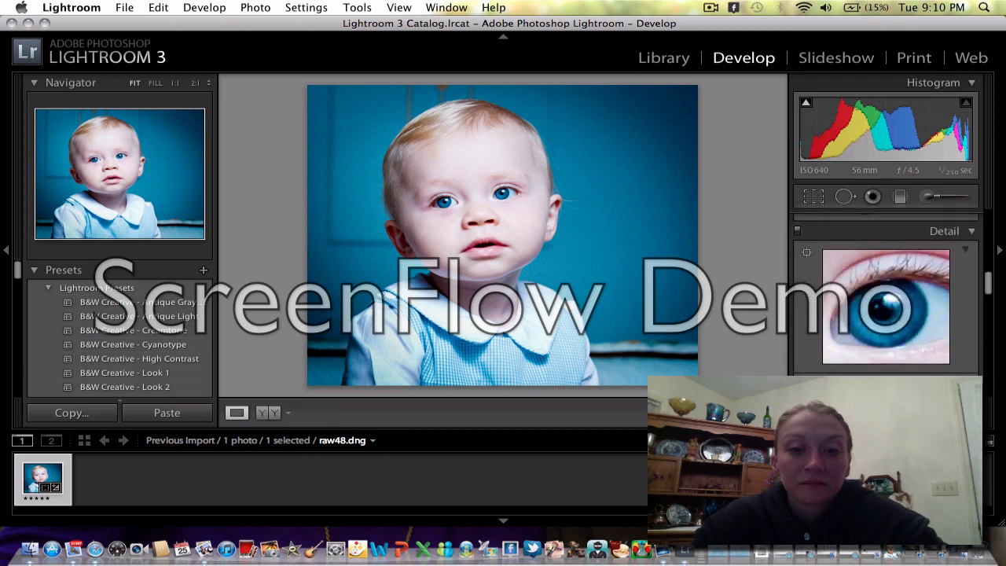